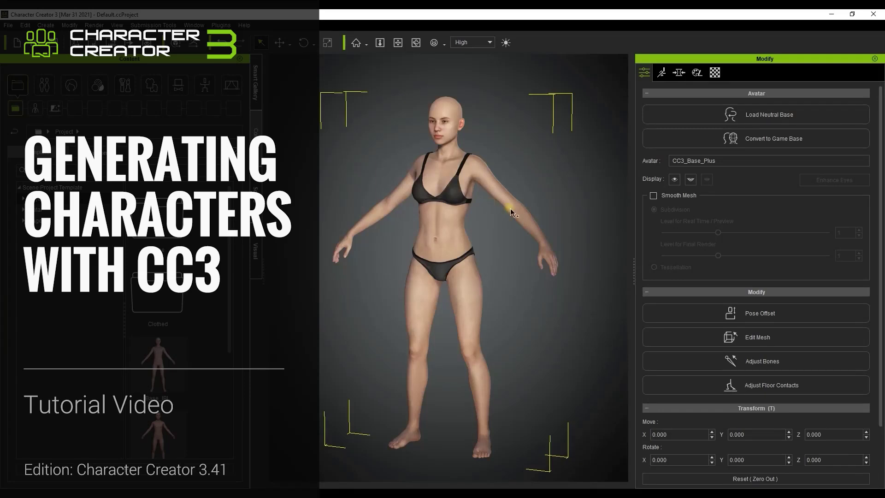
- Turn the view to face the avatar and switch the left panel to the Smart Gallery
right_click_drag(518, 212, 549, 223)
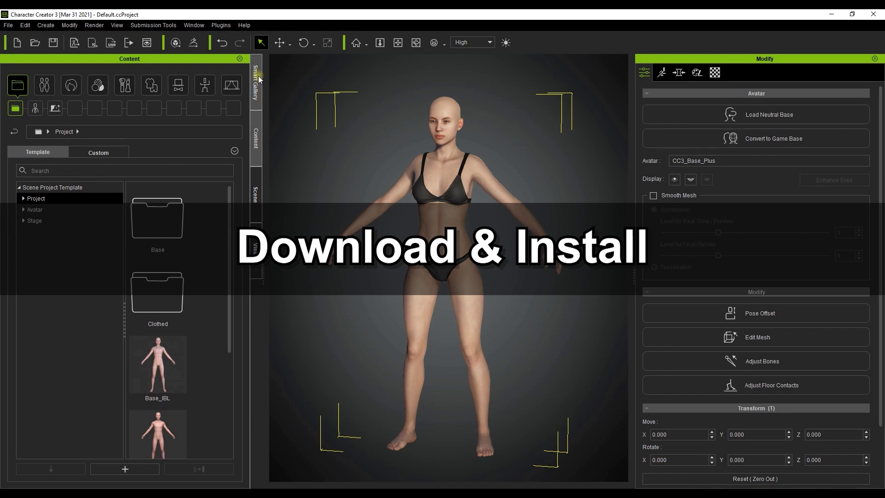
left_click(258, 76)
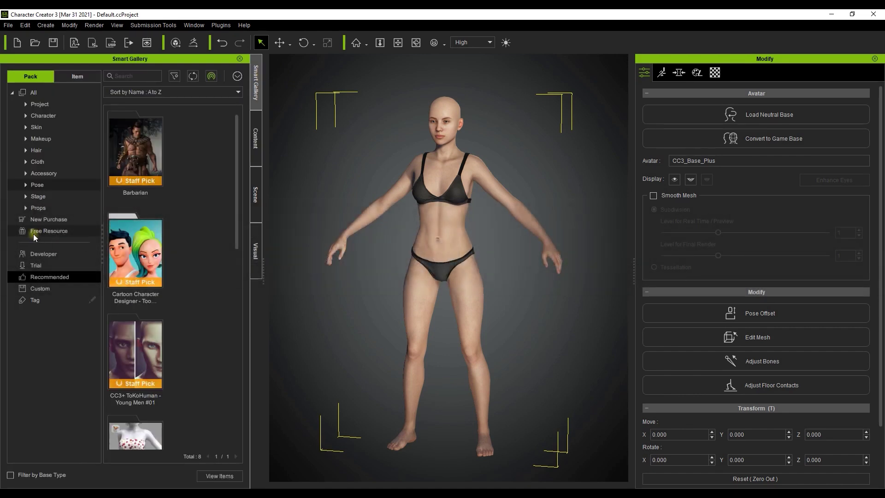
- Under Free Resource, install the content of the CC3 Embed Hair pack
left_click(48, 231)
left_click_drag(237, 148, 236, 345)
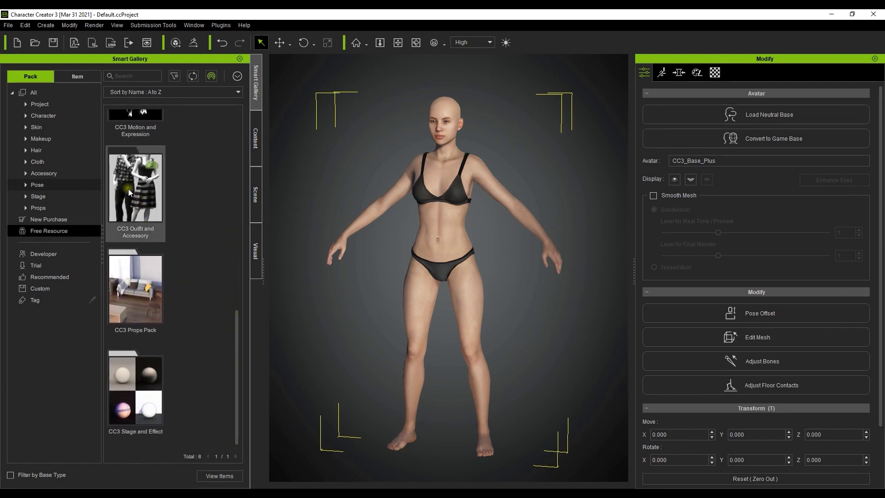
left_click(145, 189)
left_click_drag(239, 330, 232, 148)
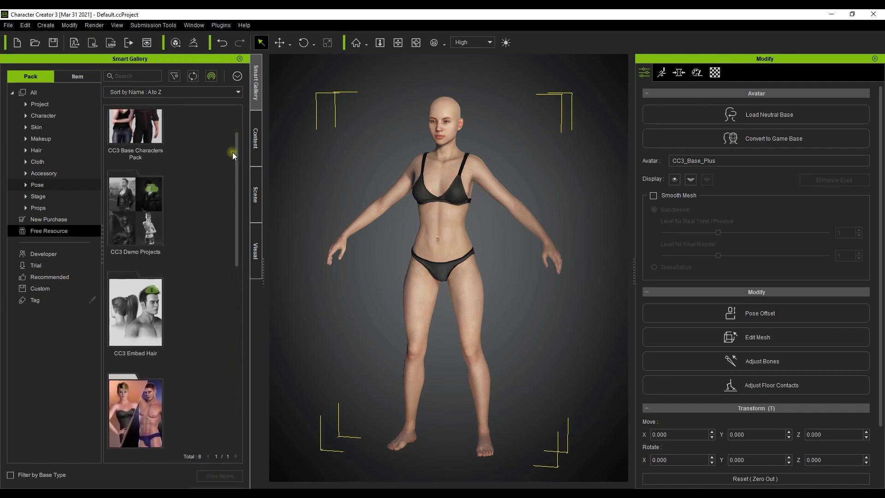
right_click(149, 319)
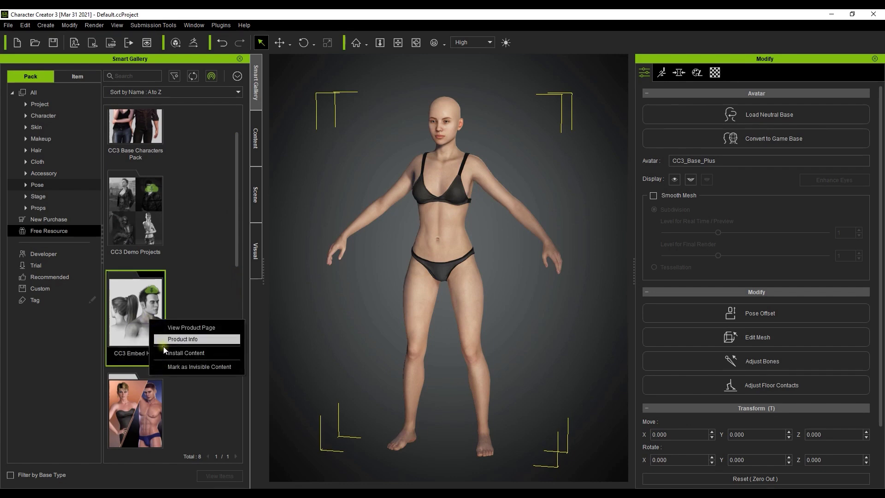
left_click(164, 351)
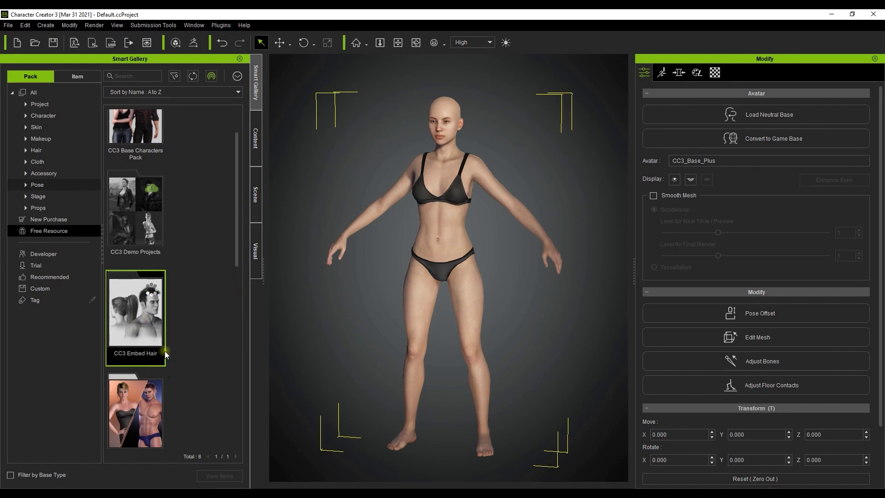
- Open the CC3 Demo Projects pack to list its sample projects
left_click(144, 222)
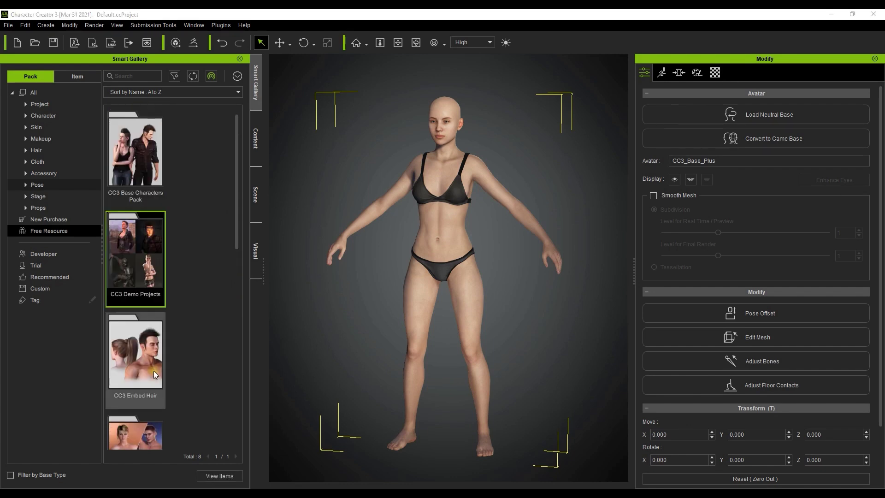
double_click(134, 263)
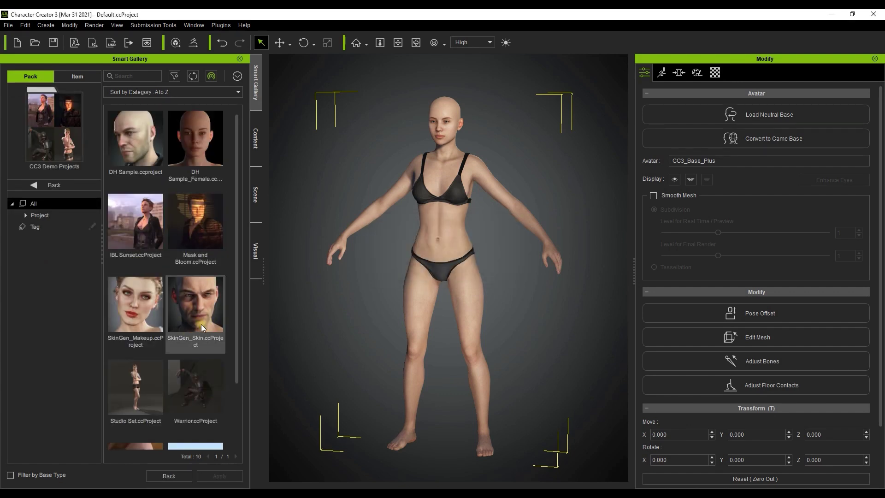
mouse_move(237, 236)
left_mouse_down()
mouse_move(235, 284)
mouse_move(241, 233)
left_mouse_up()
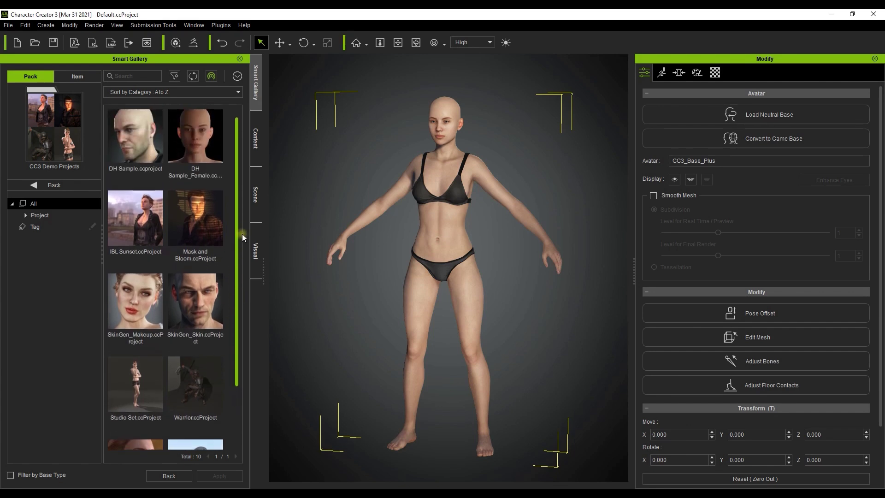
- Load SkinGen_Skin.ccProject with Replace All, then go back and open the CC3 Embed Hair pack
double_click(204, 308)
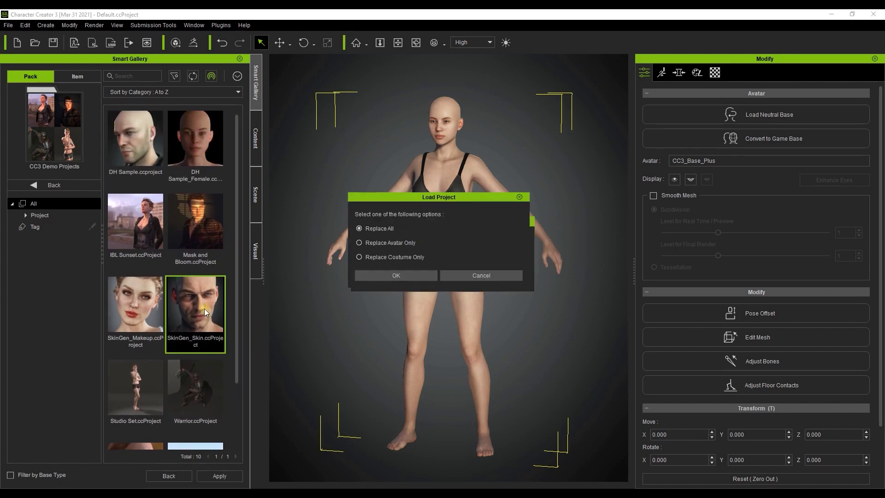
left_click(388, 275)
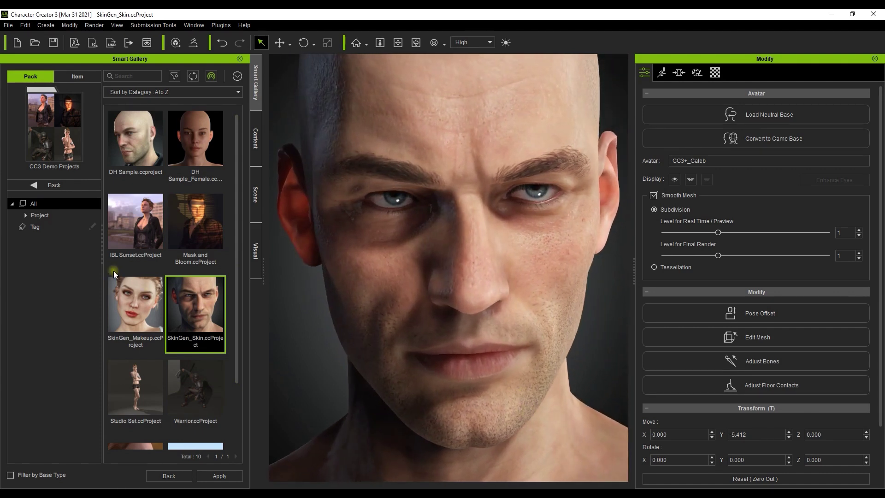
left_click(48, 187)
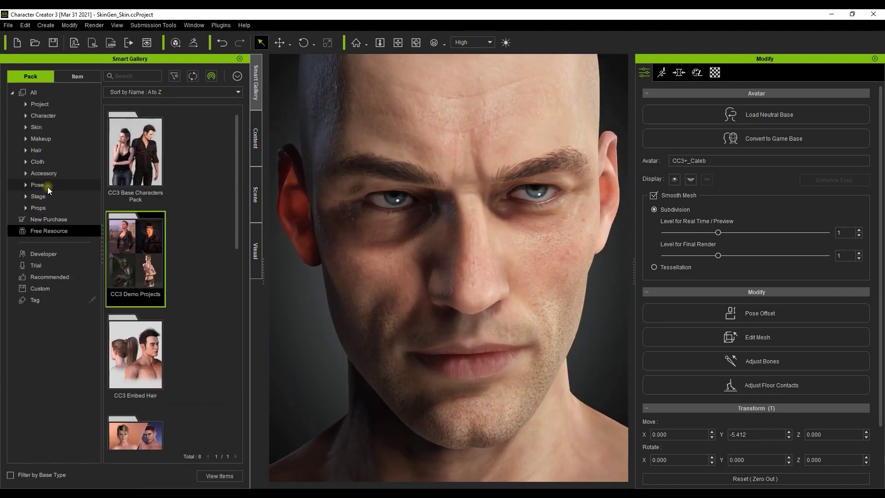
double_click(157, 346)
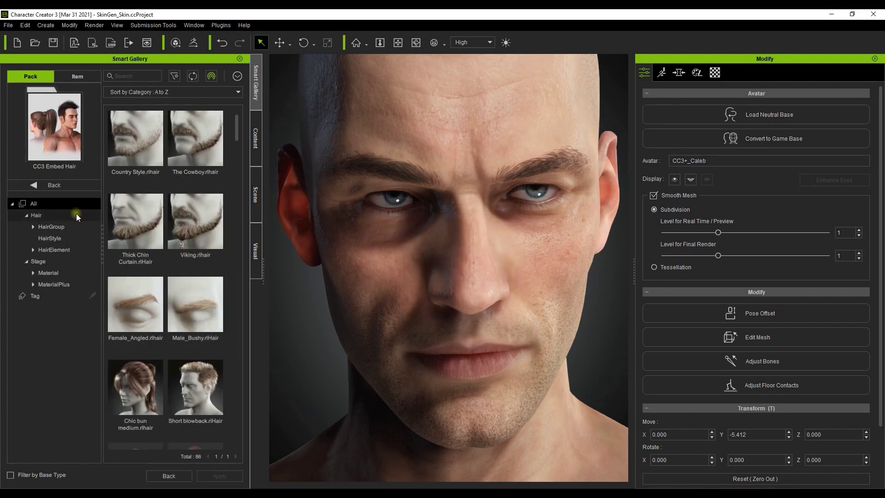
- Apply the Country Style hairstyle from the HairStyle category to Caleb
left_click(54, 239)
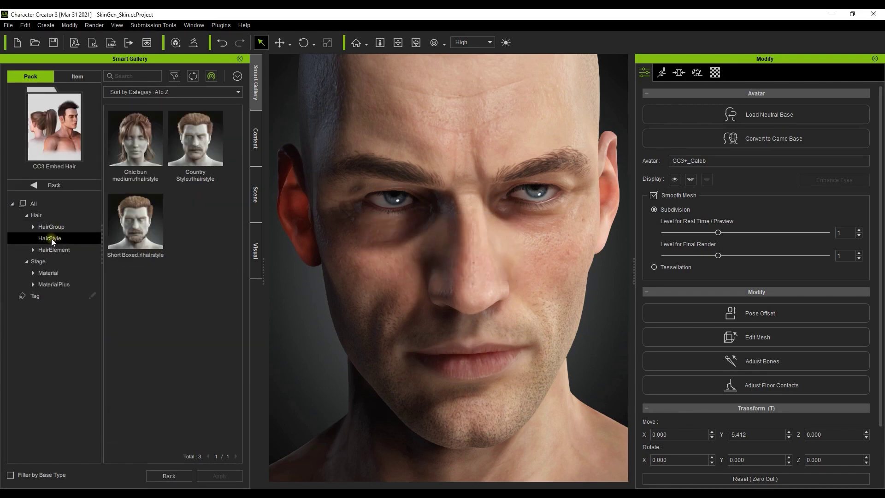
double_click(200, 157)
right_click_drag(443, 276, 463, 293)
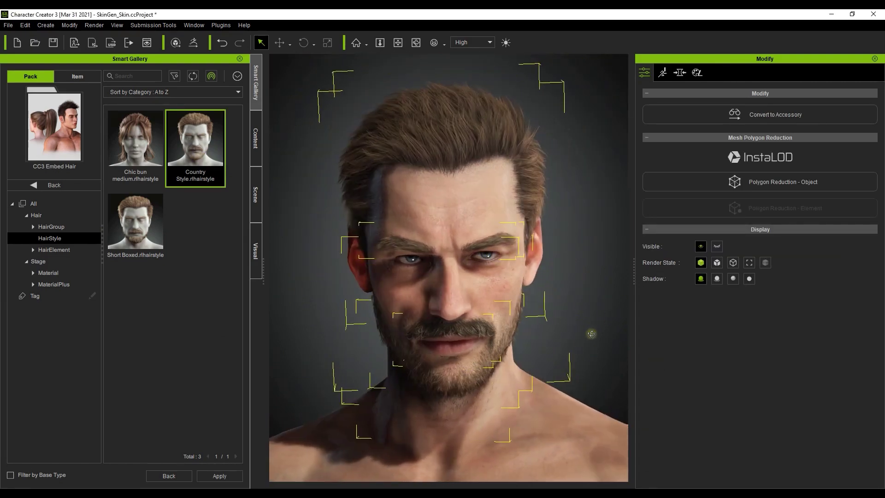
left_click(593, 334)
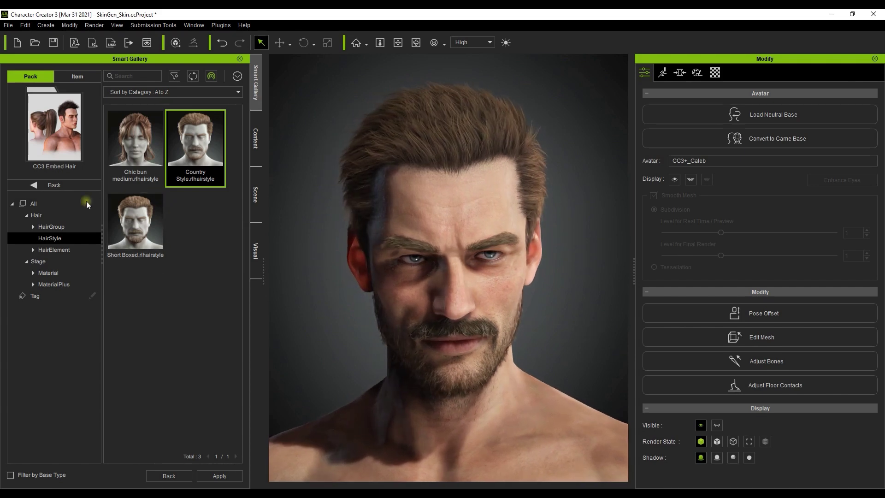
- From CC3 Outfit and Accessory > Shirts, put Punk Shirt_A on the character
left_click(60, 185)
left_click_drag(235, 164, 236, 300)
double_click(144, 306)
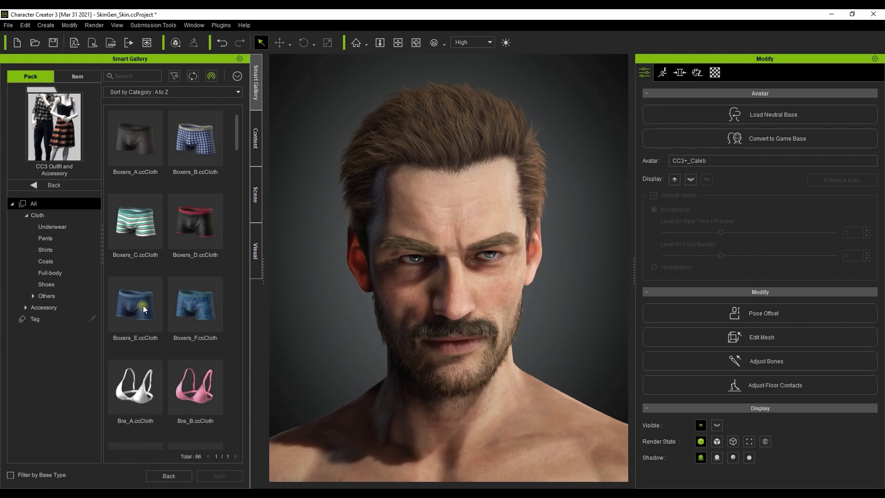
left_click(45, 250)
scroll(529, 312, "down", 3)
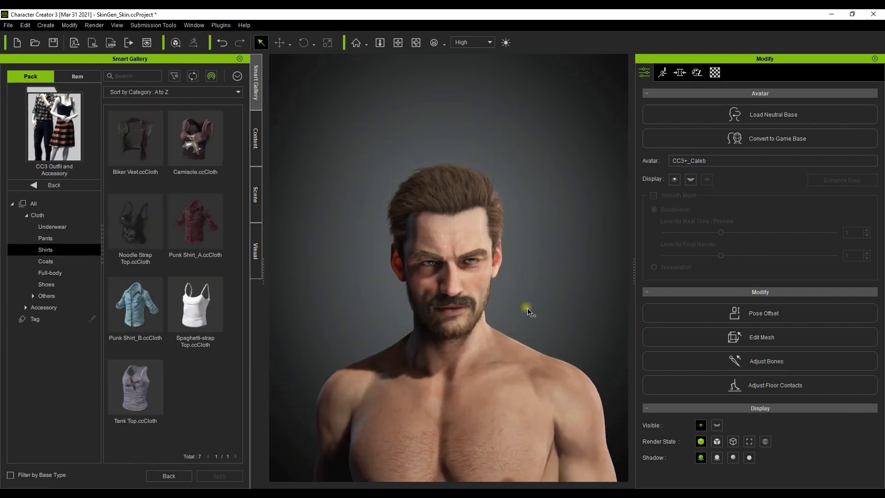
scroll(525, 341, "down", 3)
right_click_drag(496, 294, 440, 357)
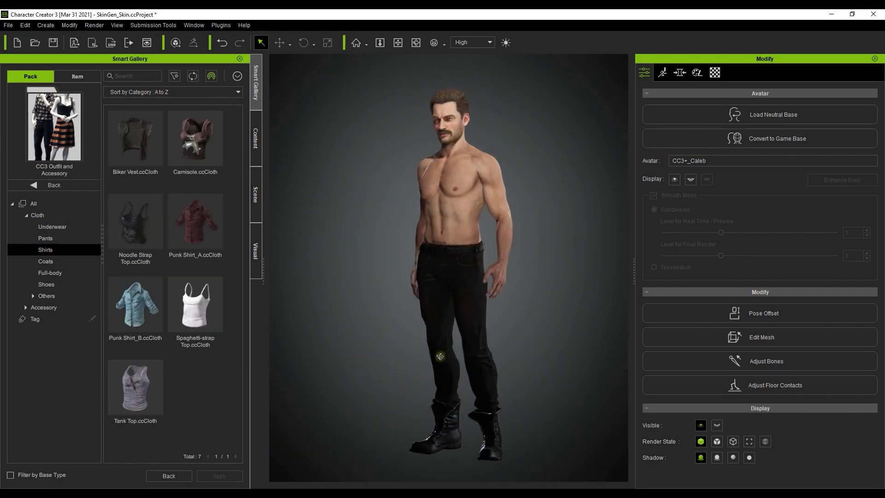
double_click(210, 225)
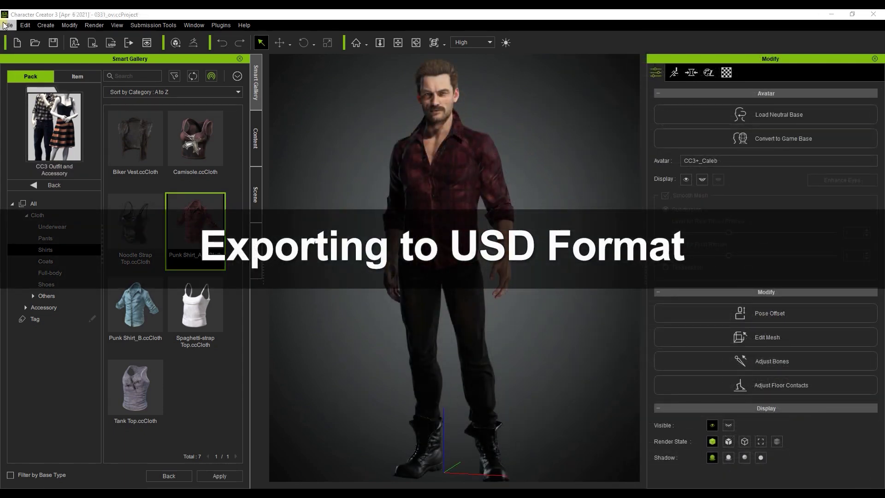
- Open and close the USD export settings from File > Export and the toolbar
left_click(8, 25)
mouse_move(28, 112)
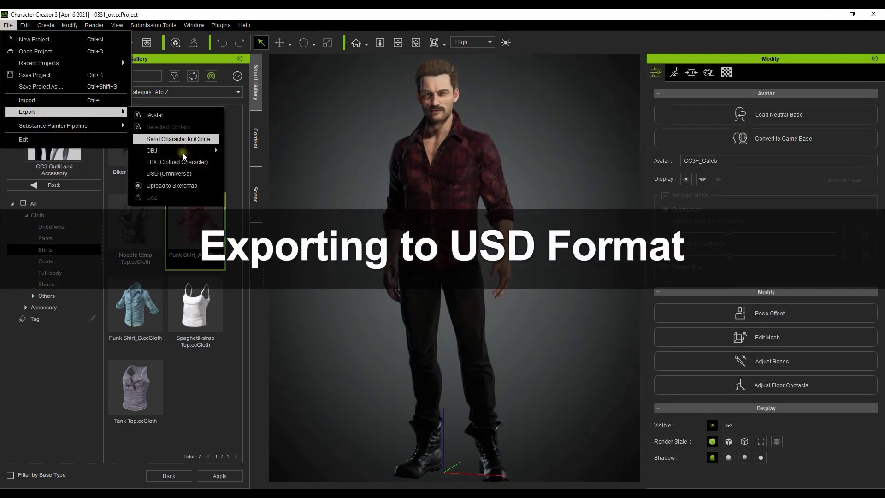
left_click(170, 174)
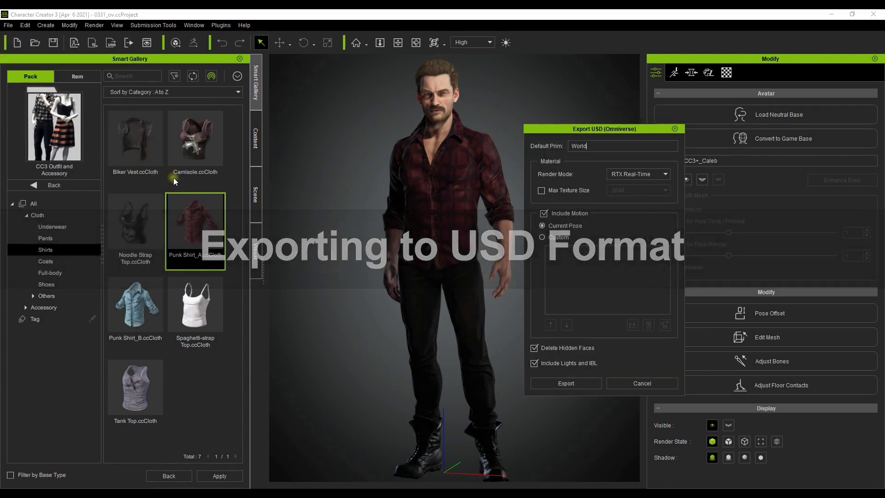
left_click(676, 130)
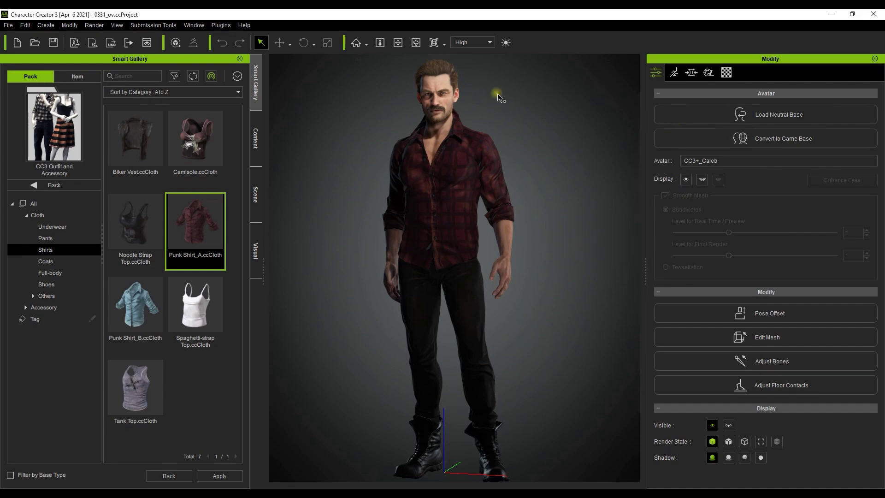
left_click(114, 44)
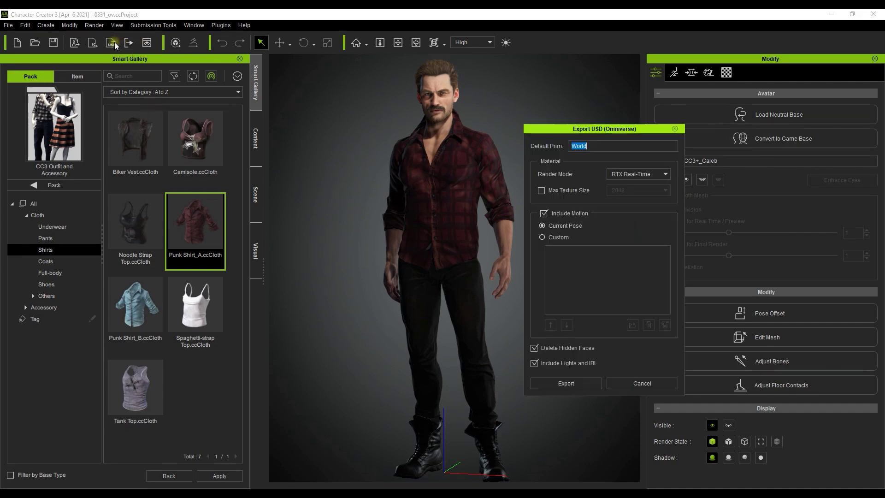
left_click(676, 129)
- Open Export USD (Omniverse) from the Plugins menu and keep Render Mode on RTX Real-Time
left_click(221, 25)
mouse_move(286, 91)
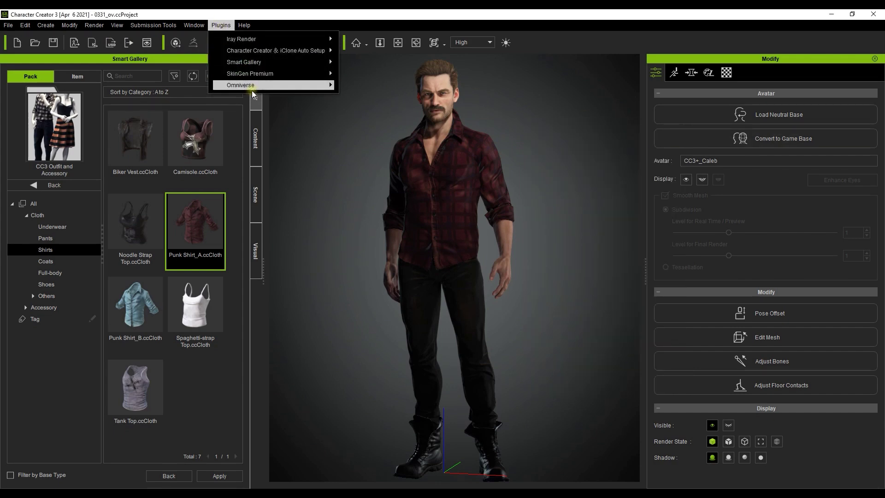
left_click(367, 89)
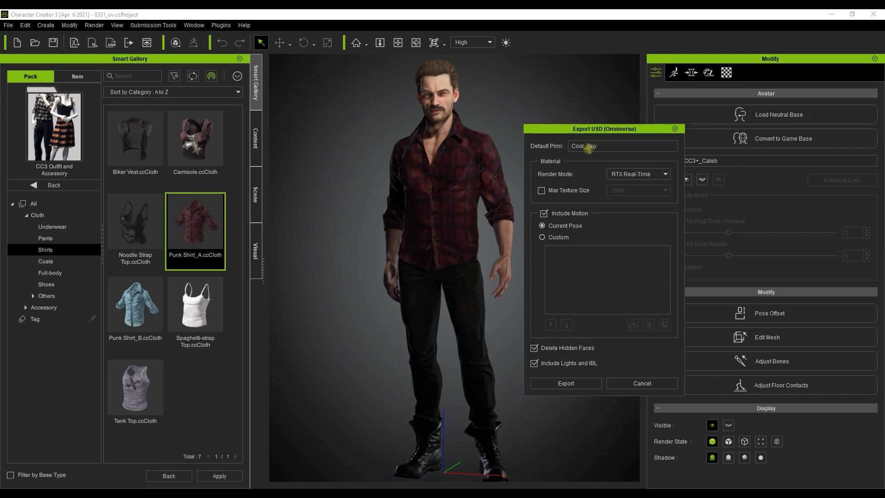
left_click(625, 175)
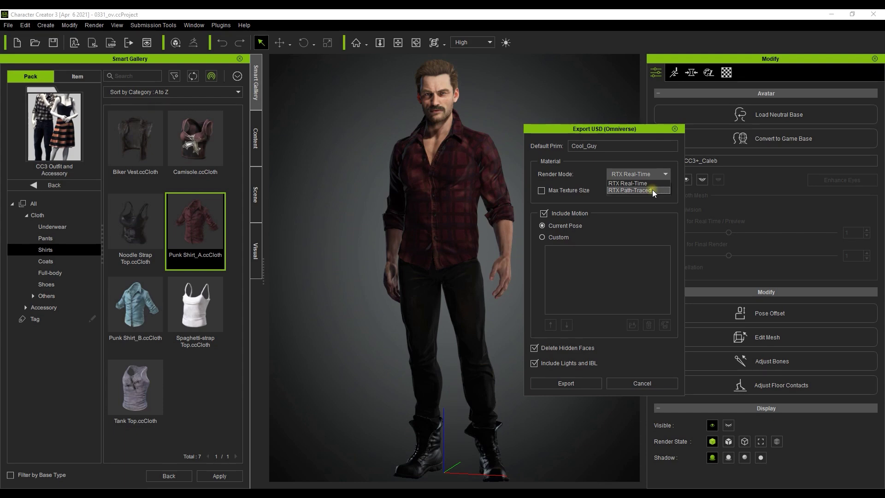
left_click(576, 186)
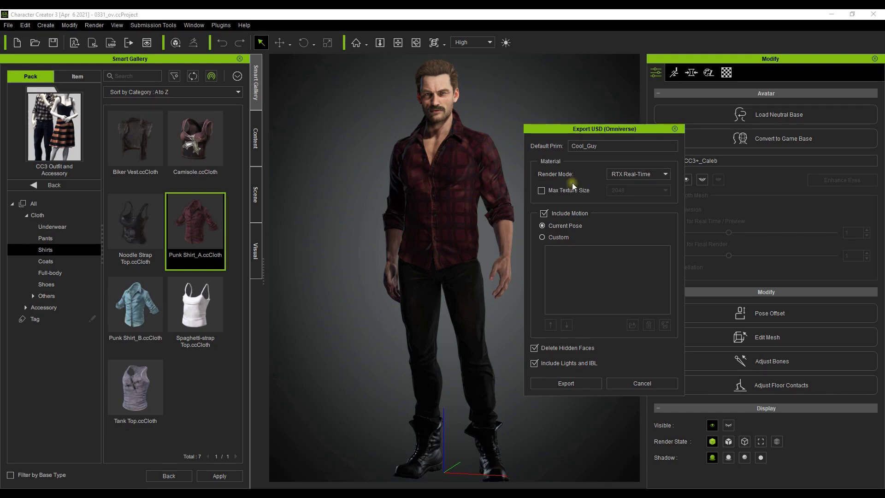
- Try the Max Texture Size option, viewing its choices and keeping 2048
left_click(541, 191)
left_click(626, 190)
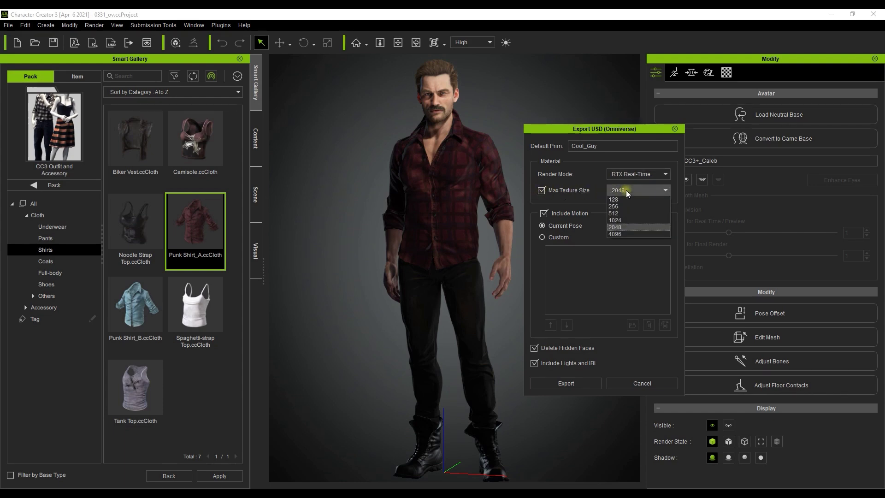
left_click(616, 227)
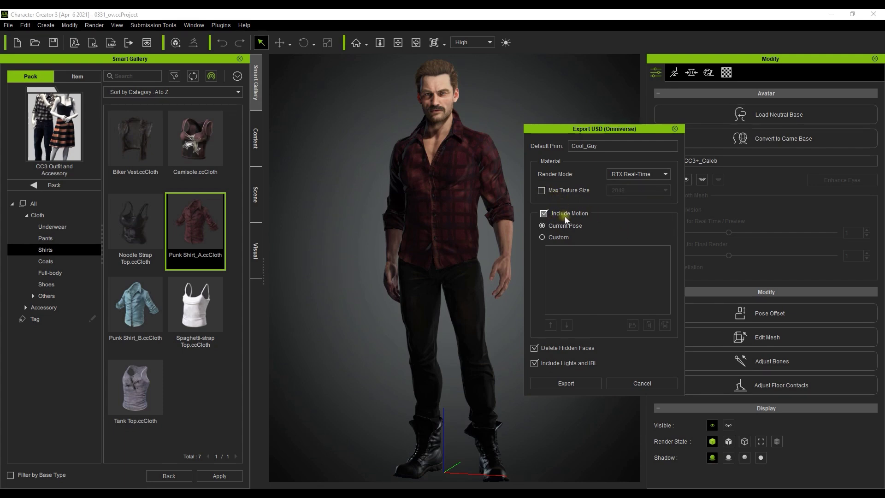
- Set Include Motion to Custom and drag Male idle into the motion list
left_click(552, 237)
left_click(632, 327)
left_click(576, 174)
key("alt+Tab")
left_click_drag(262, 260, 606, 291)
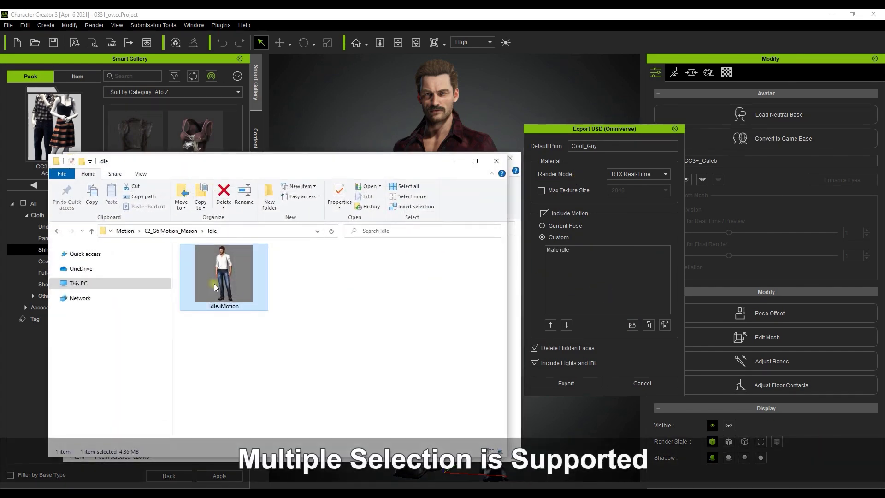
- Drag Idle and Stand to sit into the custom motion list, then start the export
left_click_drag(214, 284, 586, 296)
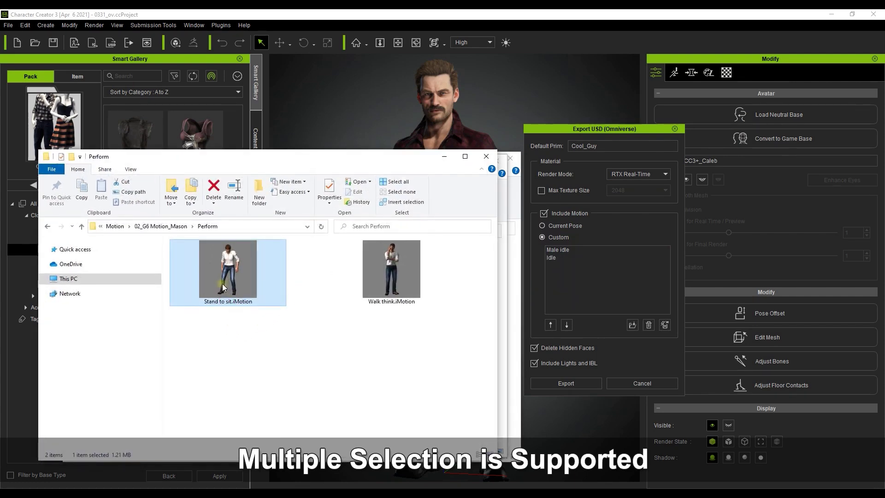
left_click_drag(222, 284, 635, 292)
left_click(615, 294)
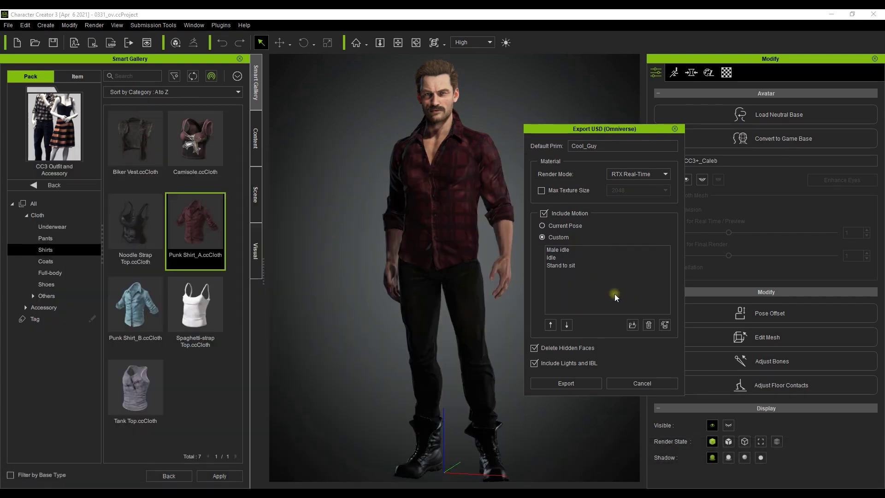
left_click(570, 382)
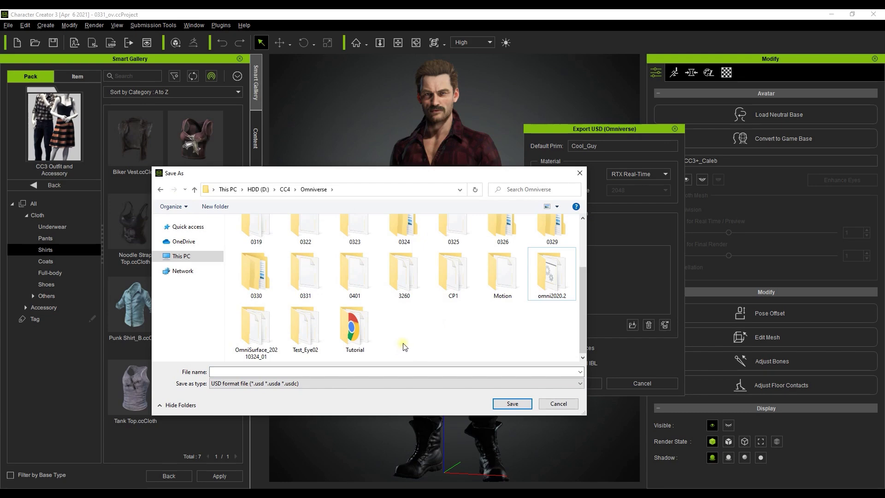
- Create a cool_guy folder in D:\CC4\Omniverse and save the USD file into it
right_click(405, 346)
mouse_move(435, 321)
left_click(537, 322)
type("cool_guy")
key("Return")
key("Return")
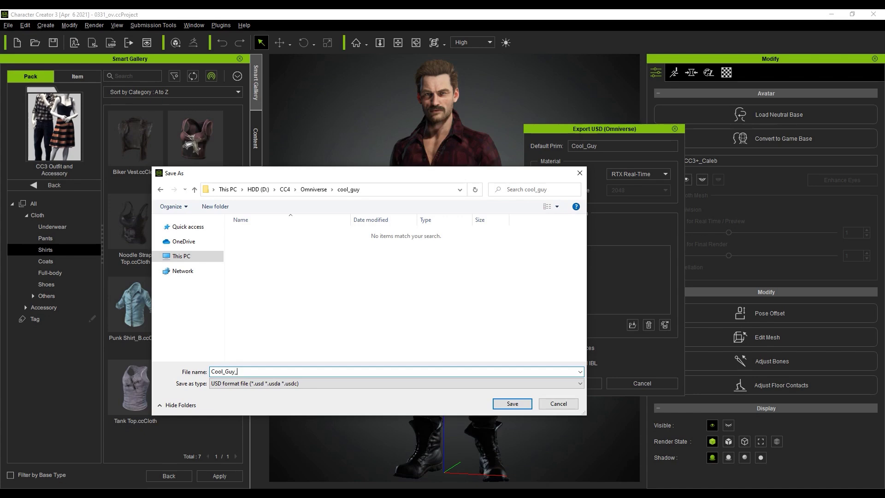
left_click(512, 404)
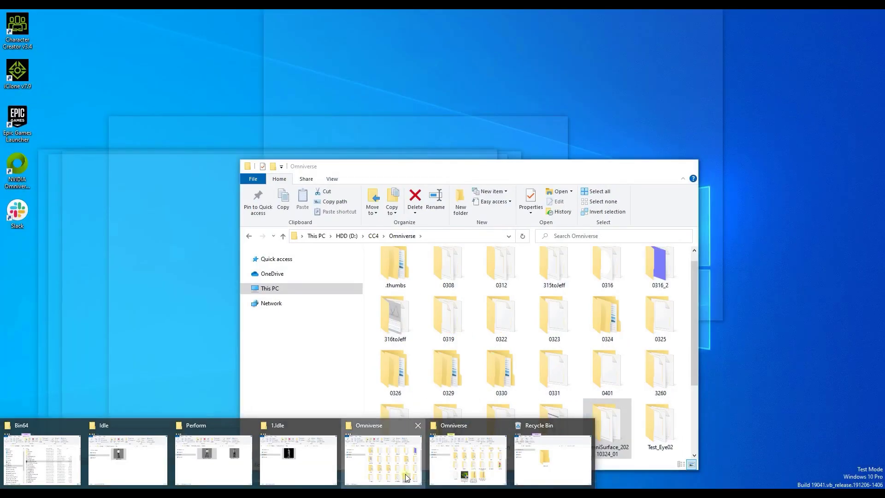
left_click(471, 454)
- Open cool_guy and browse Materials > Textures, including the Beard and Biker_Jeans folders
double_click(412, 311)
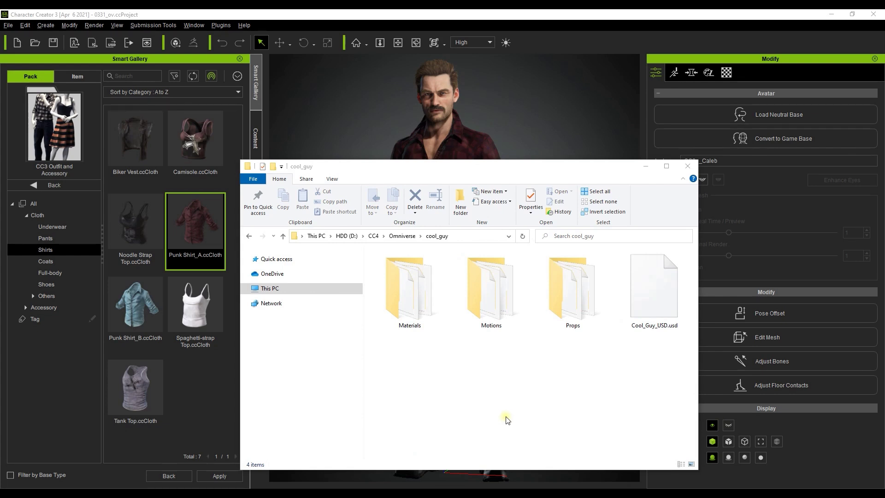
double_click(412, 325)
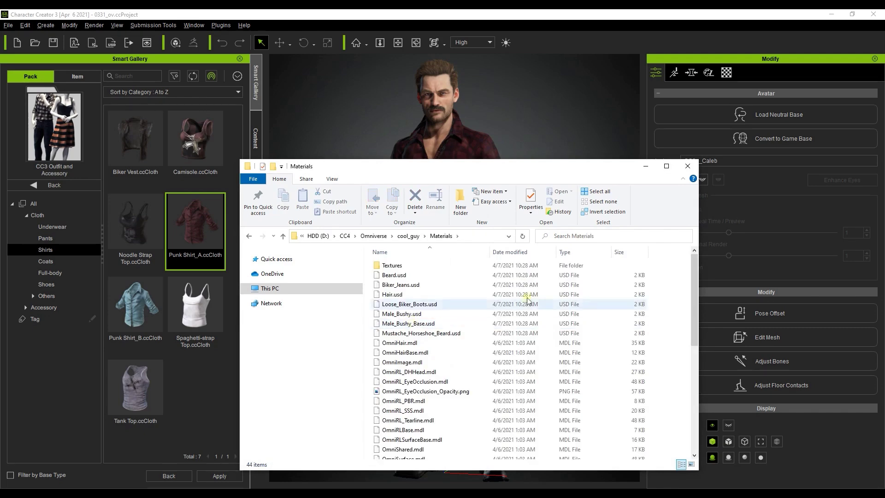
mouse_move(696, 281)
left_mouse_down()
mouse_move(696, 323)
mouse_move(706, 280)
mouse_move(697, 267)
left_mouse_up()
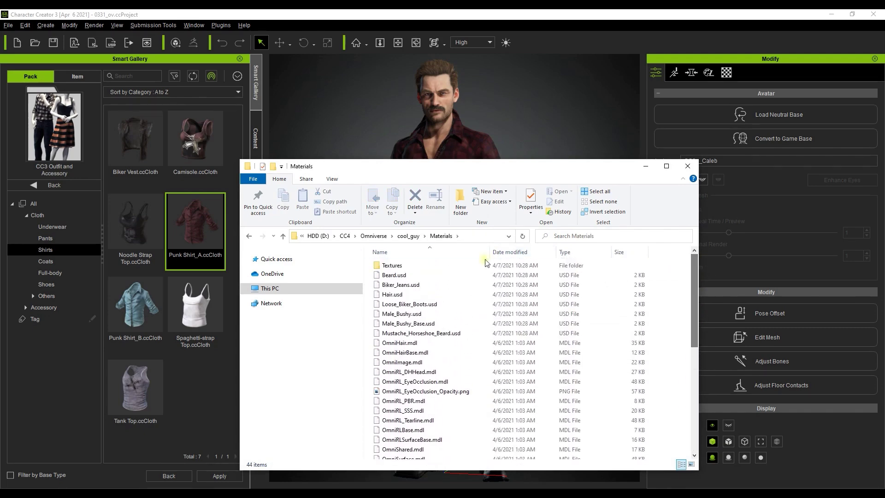
double_click(461, 265)
double_click(458, 265)
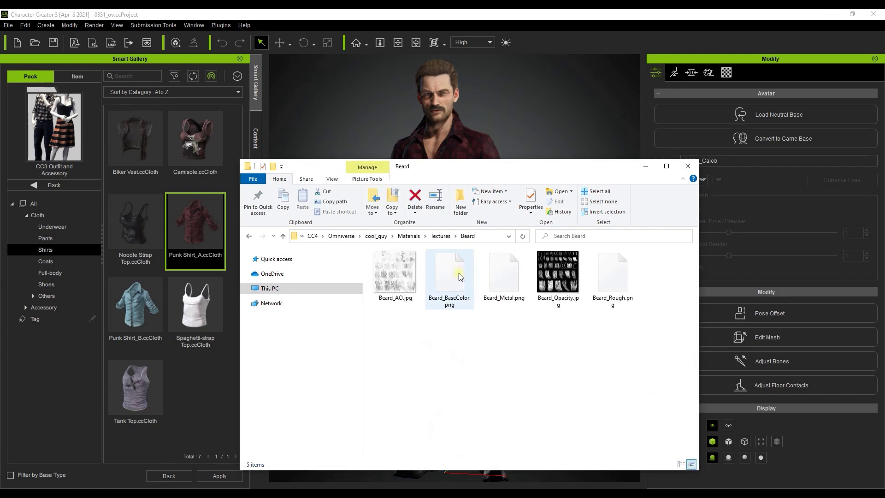
left_click(440, 236)
left_click(408, 275)
double_click(408, 275)
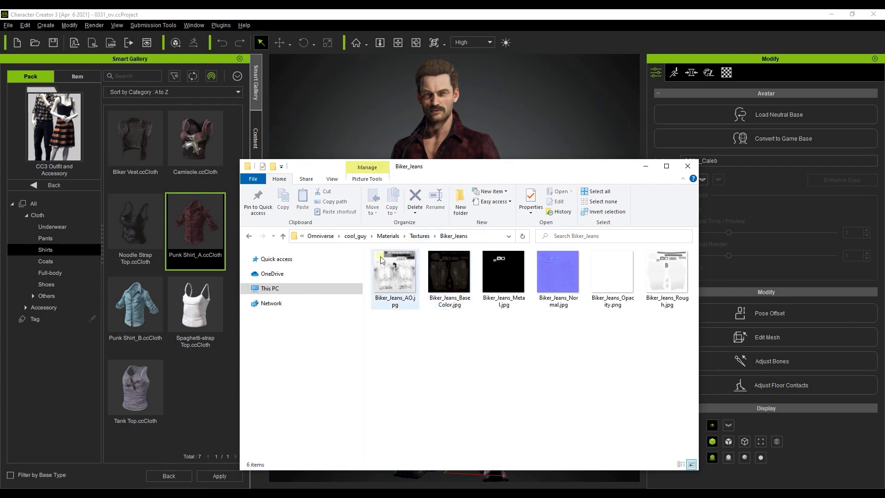
- Check the Motions folder and Props' Bones and Meshes, then select Cool_Guy_USD.usd
left_click(355, 236)
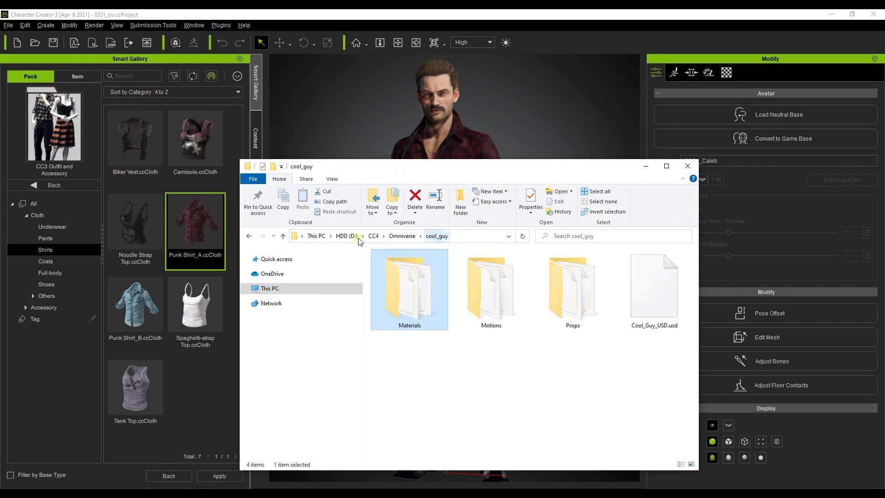
double_click(503, 307)
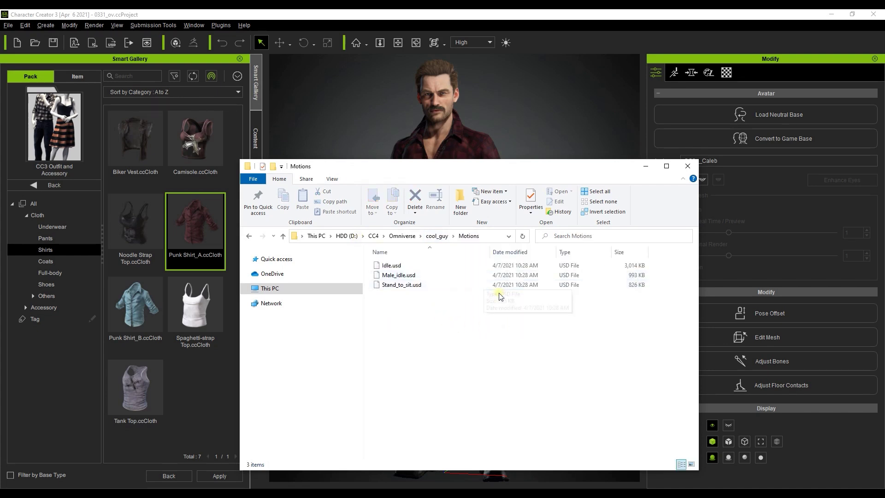
left_click(442, 236)
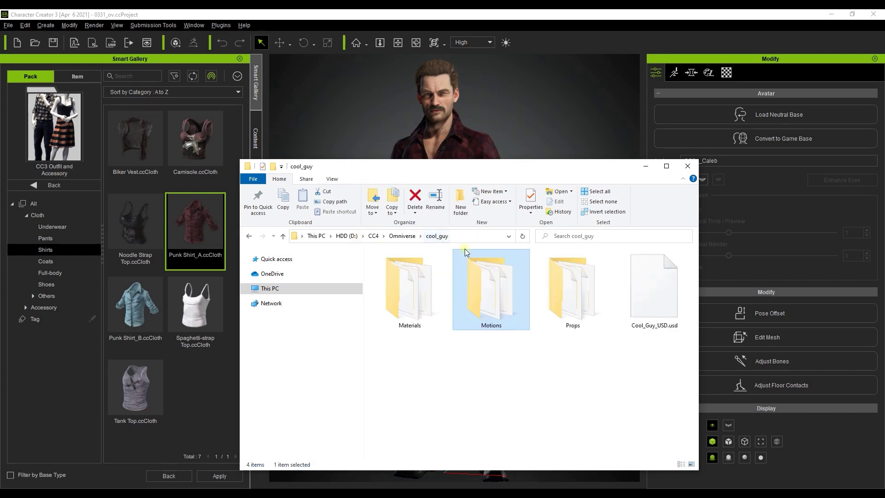
double_click(456, 275)
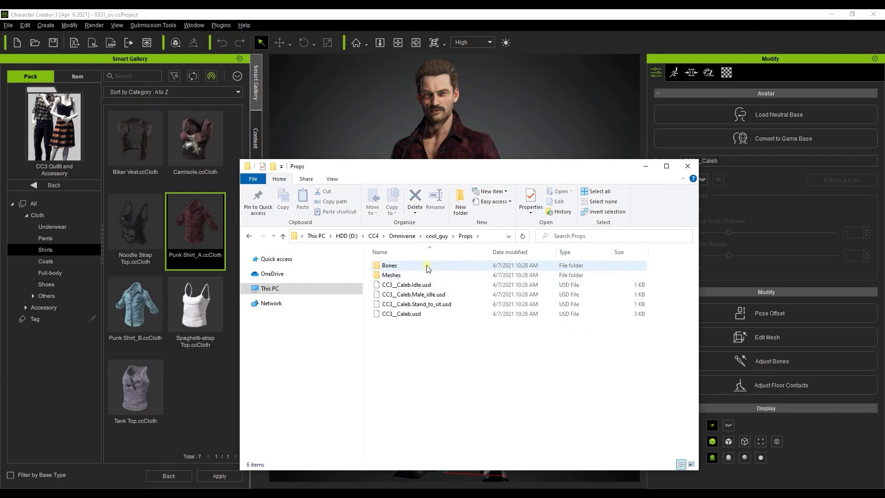
double_click(438, 269)
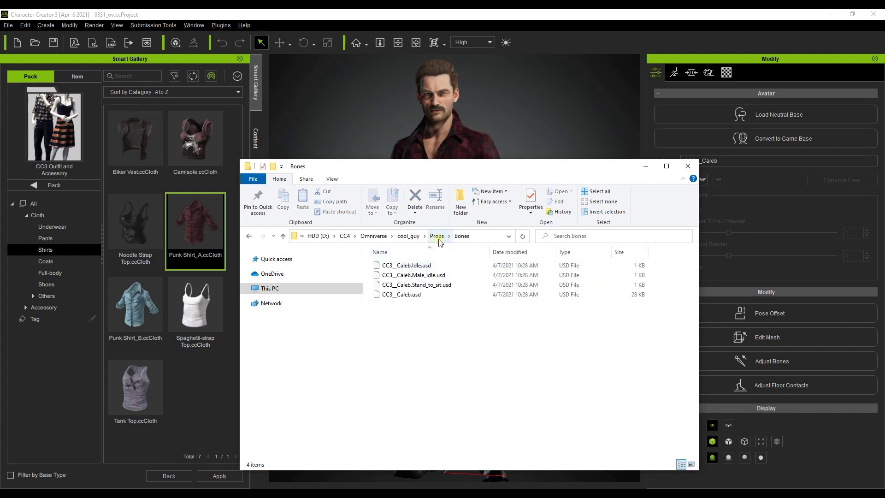
left_click(438, 237)
double_click(418, 275)
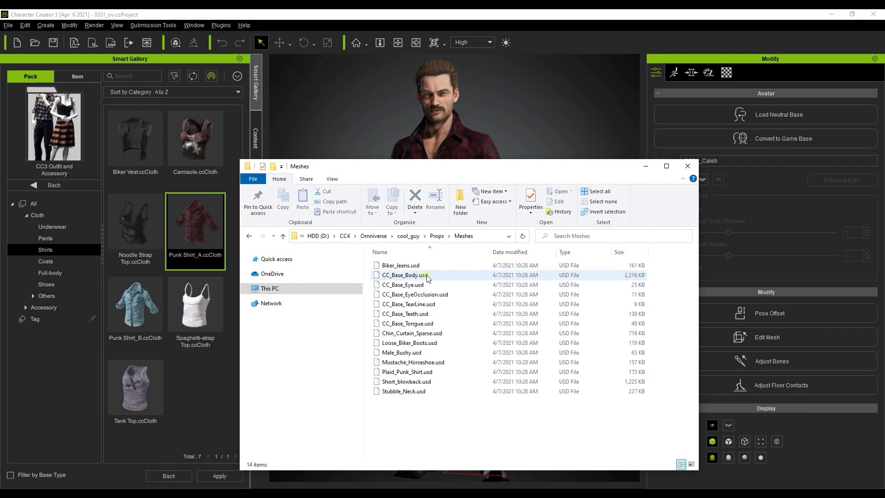
left_click(437, 236)
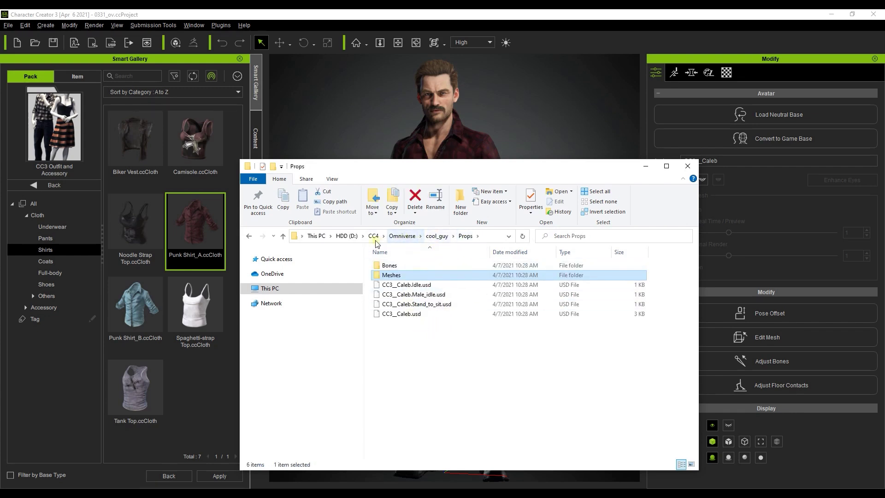
left_click(437, 236)
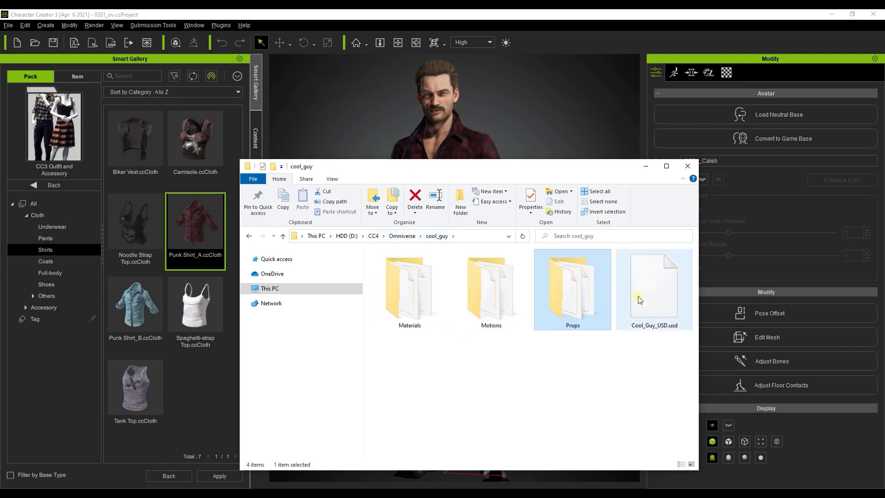
left_click(640, 302)
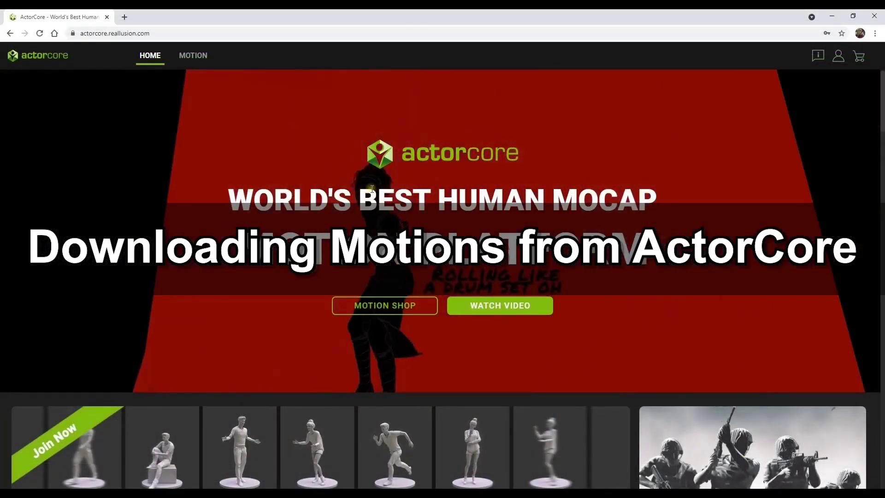
- Scroll the ActorCore home page and go to the MOTION catalogue
scroll(505, 184, "down", 7)
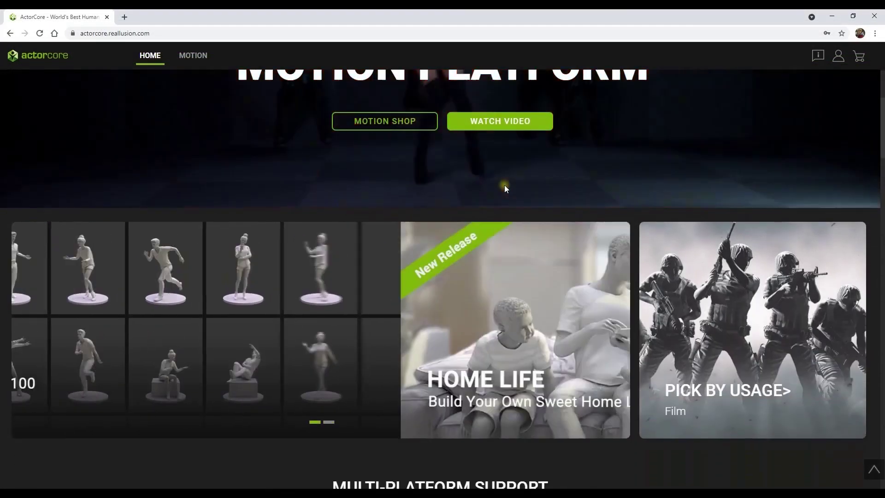
scroll(505, 188, "down", 4)
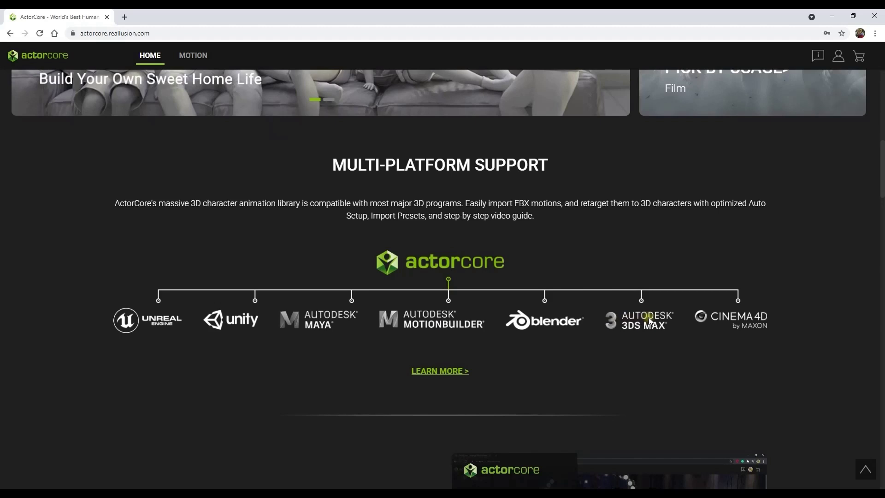
left_click(194, 63)
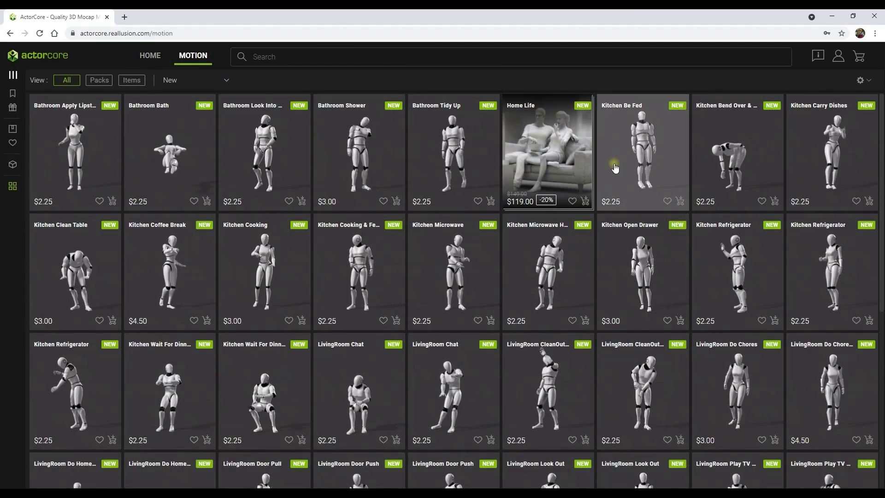
- Filter the ActorCore motion catalogue to show only Free motions
scroll(616, 169, "down", 6)
scroll(616, 168, "down", 5)
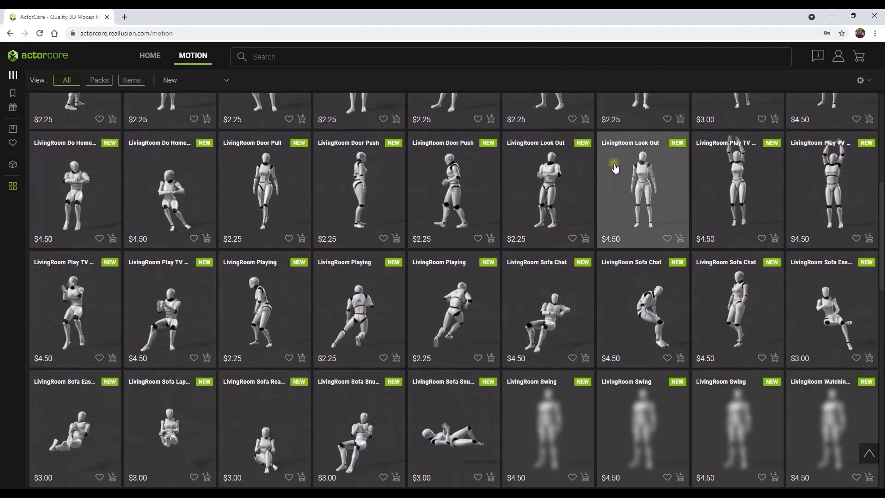
scroll(615, 168, "down", 3)
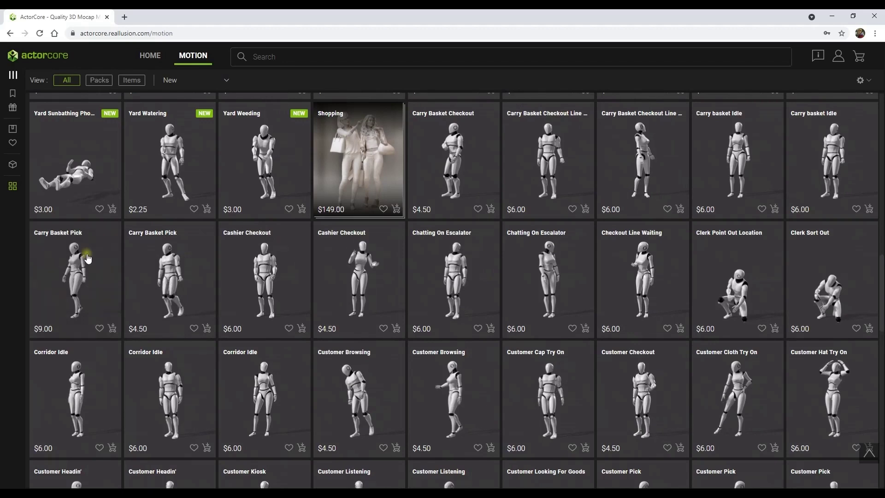
mouse_move(2, 225)
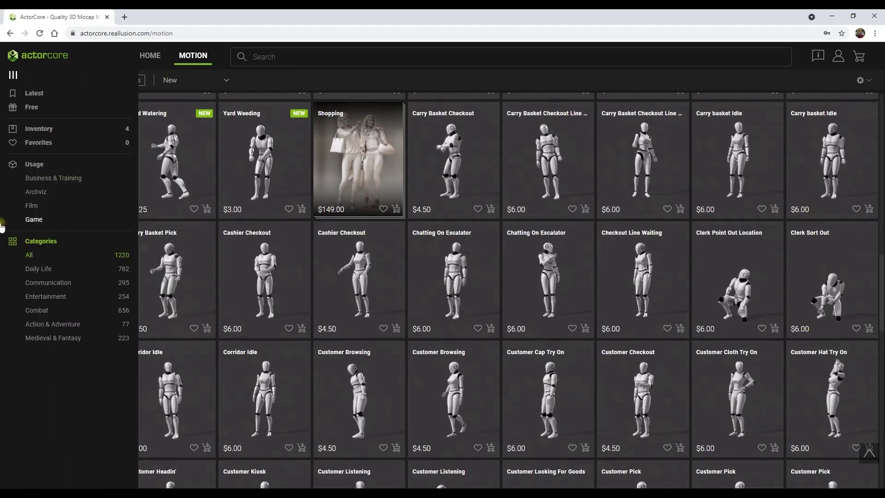
left_click(30, 109)
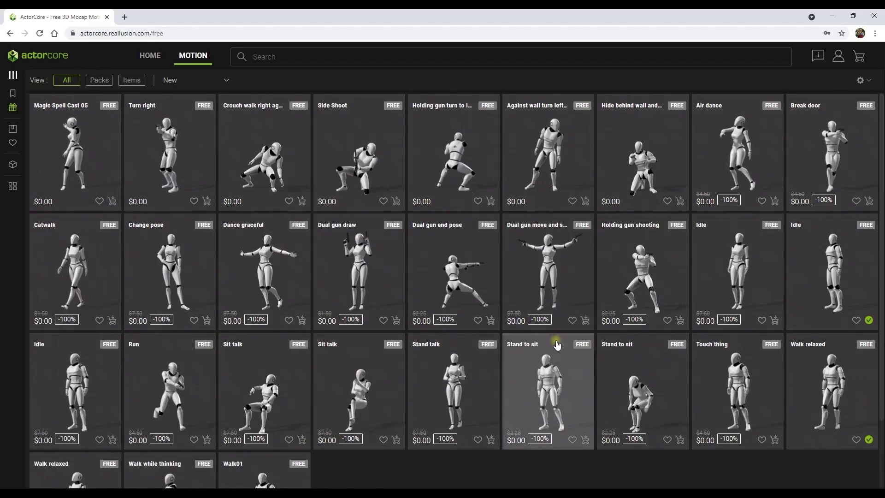
- Open the preview of the $0.00 Stand to sit motion
scroll(557, 344, "down", 1)
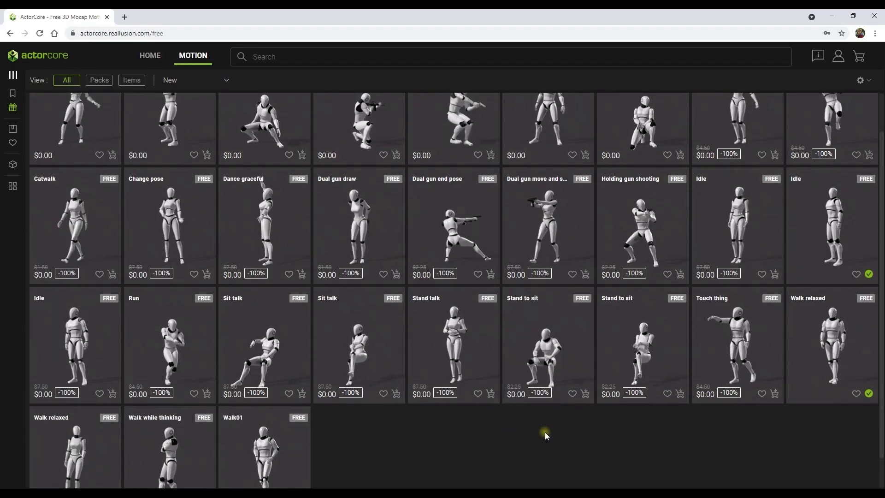
scroll(545, 432, "down", 1)
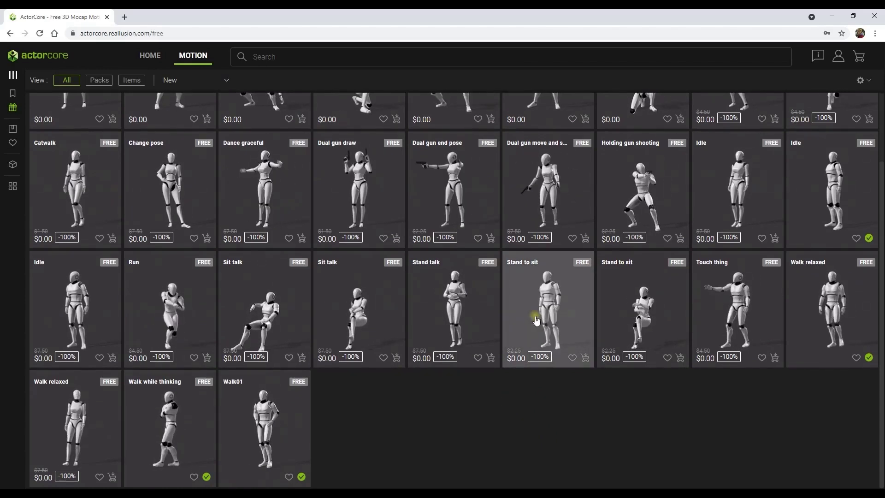
left_click(536, 318)
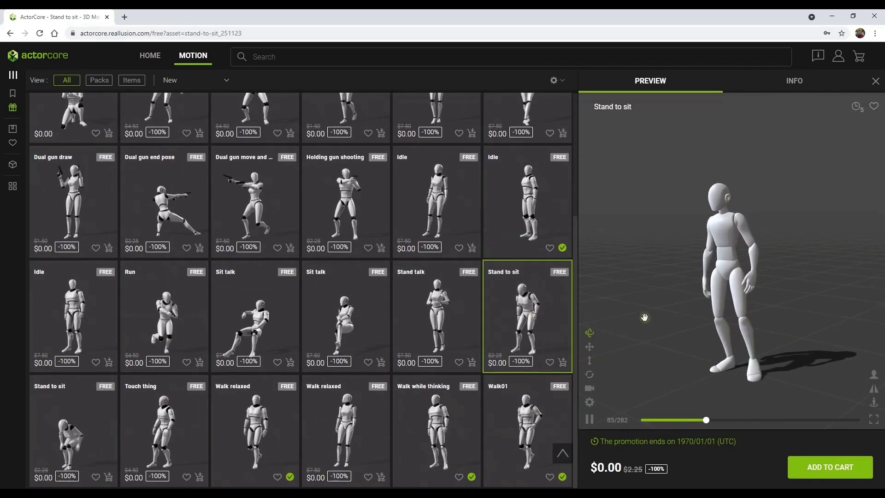
- Add the free Stand to sit and Idle motions to the cart and view it
left_click(822, 476)
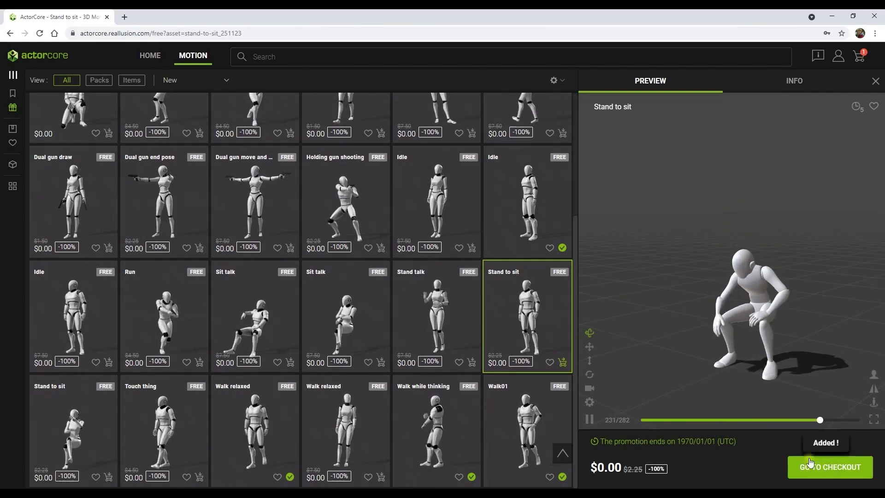
mouse_move(839, 57)
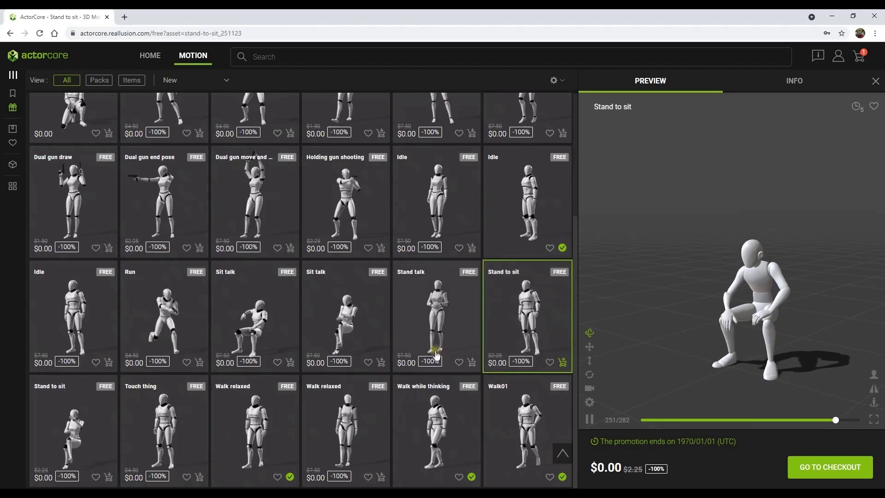
left_click(79, 331)
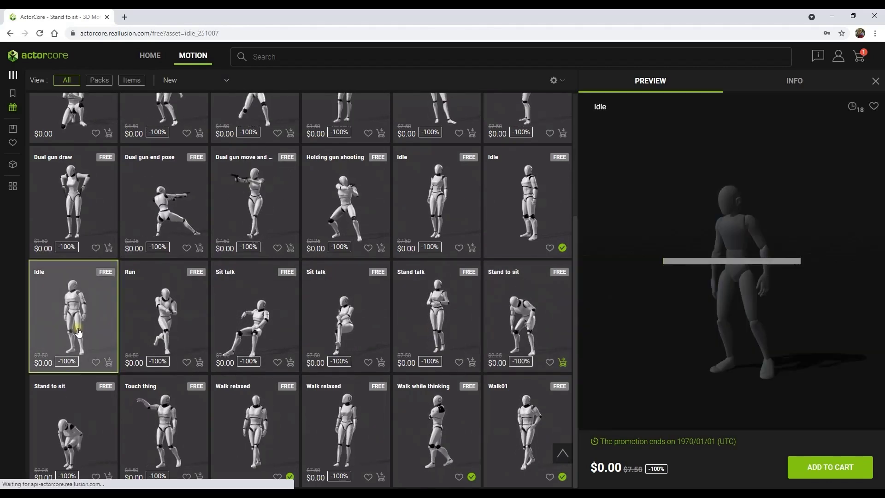
left_click(110, 364)
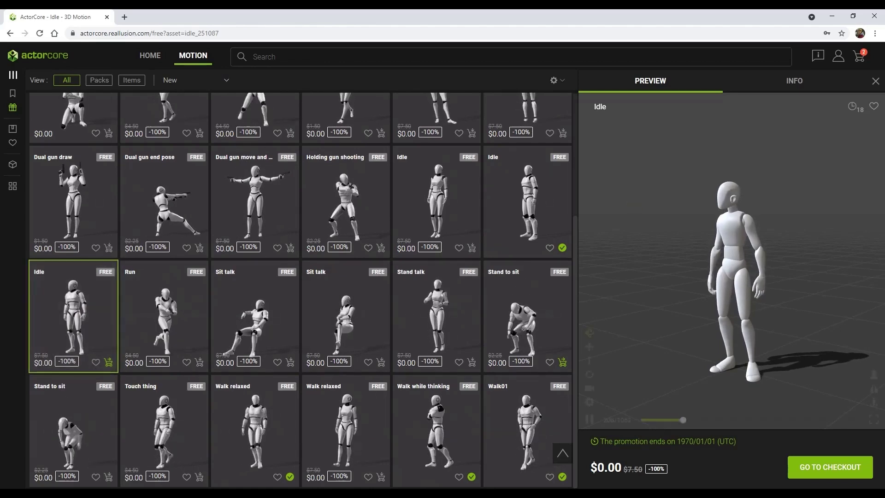
left_click(859, 58)
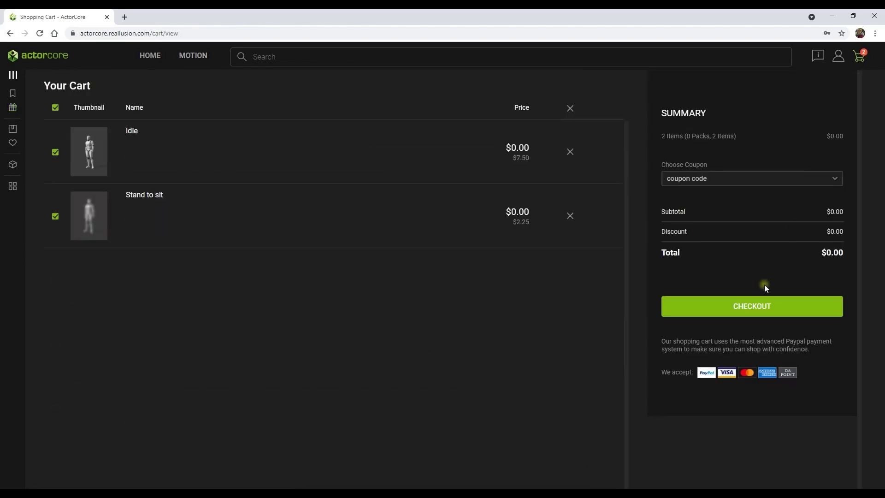
- Check out the $0.00 two-motion order and go to the Inventory
left_click(763, 311)
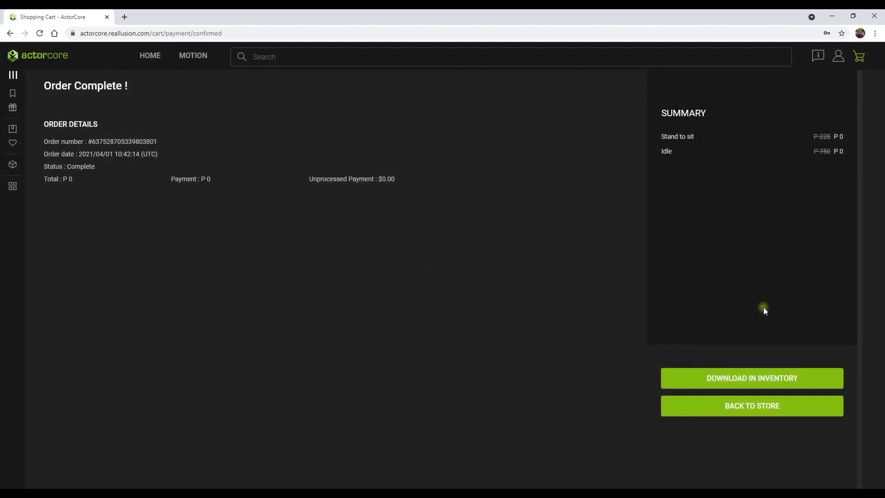
left_click(762, 383)
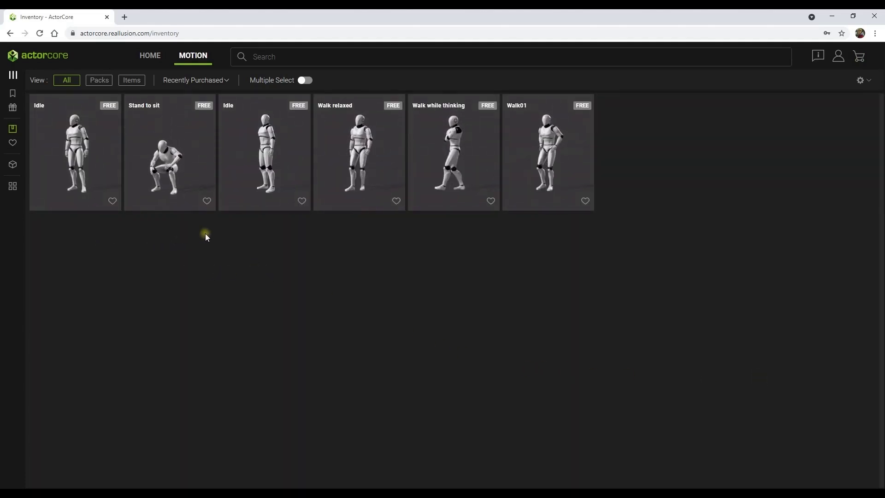
- With Multiple Select on, pick Idle, Stand to sit and the second Idle
left_click(305, 81)
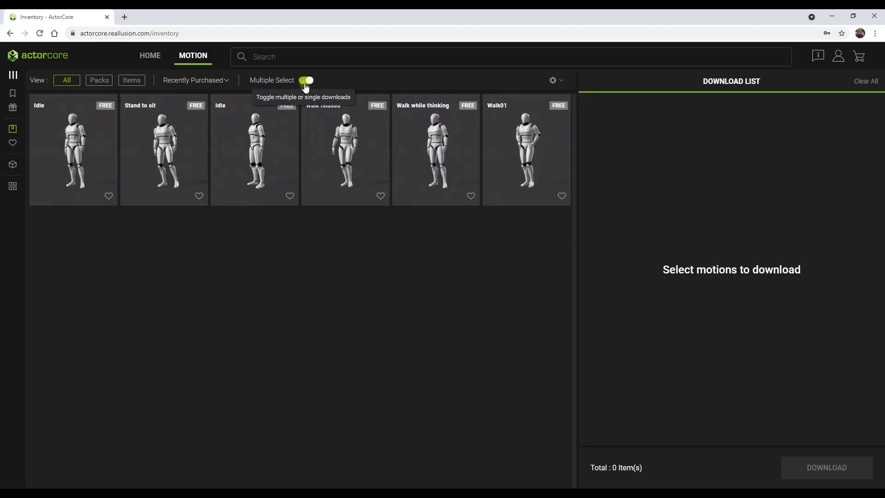
left_click(45, 156)
left_click(154, 142)
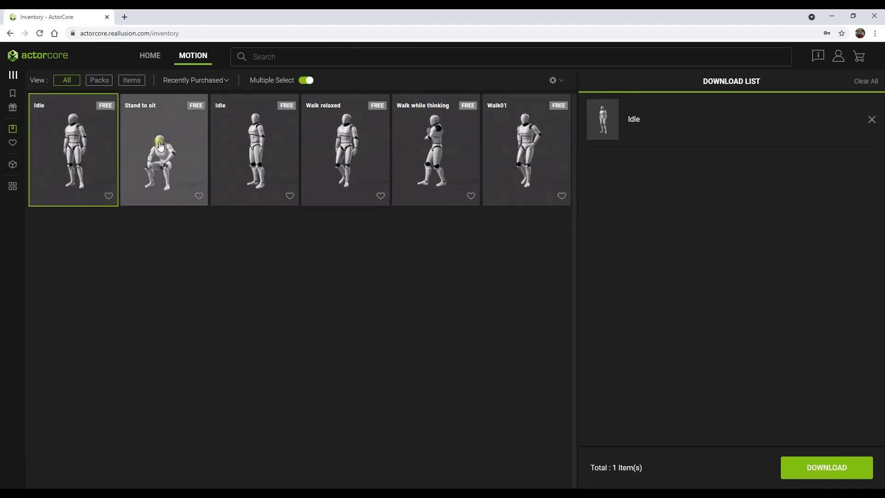
left_click(235, 146)
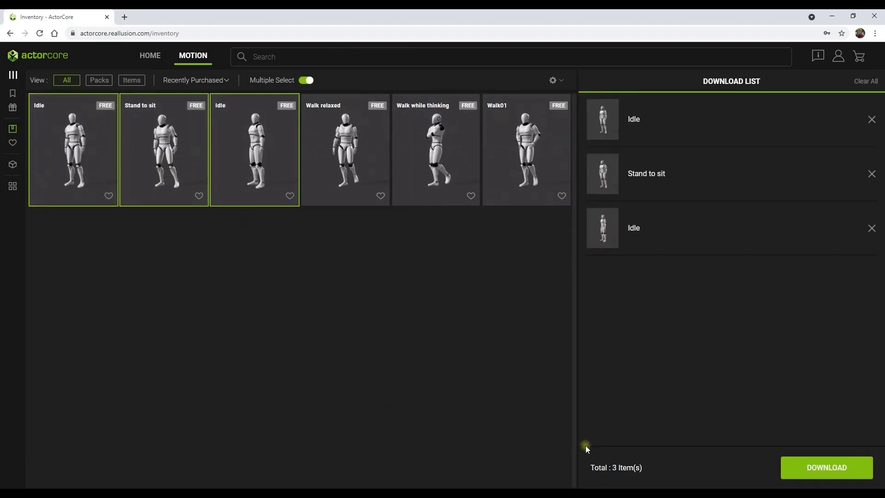
- Download the three motions in iClone/Character Creator format to the Smart Gallery
left_click(817, 468)
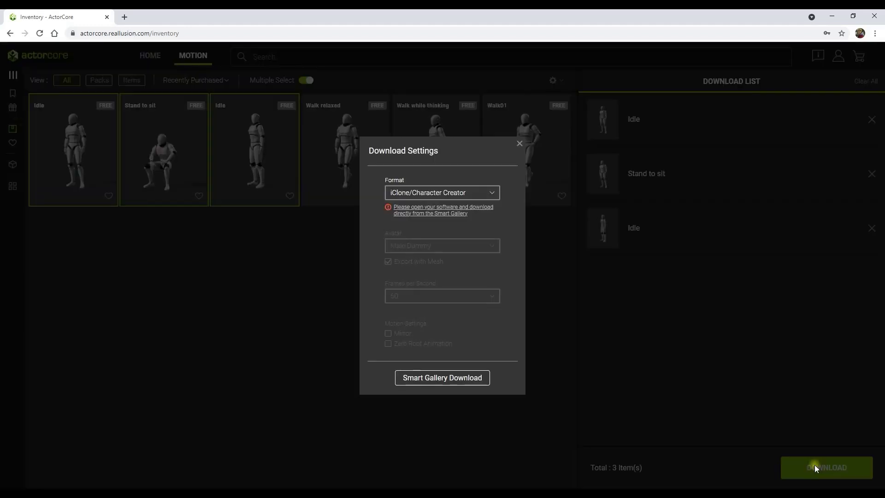
left_click(423, 195)
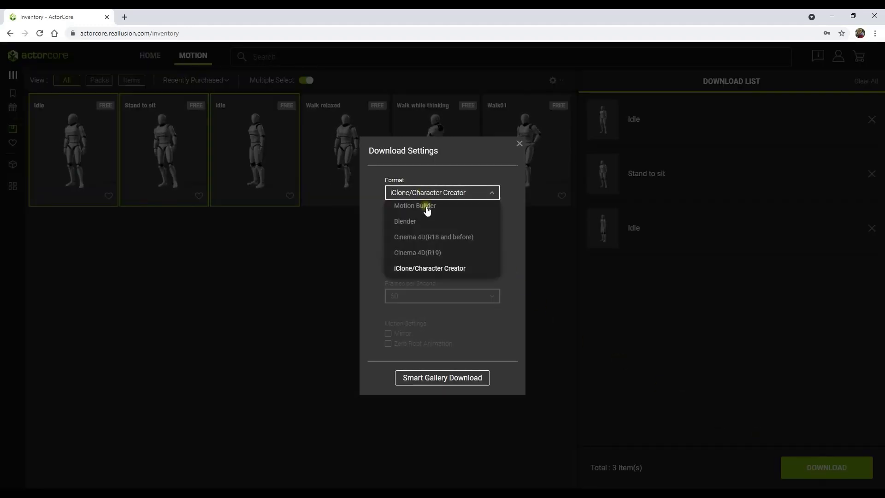
left_click(423, 272)
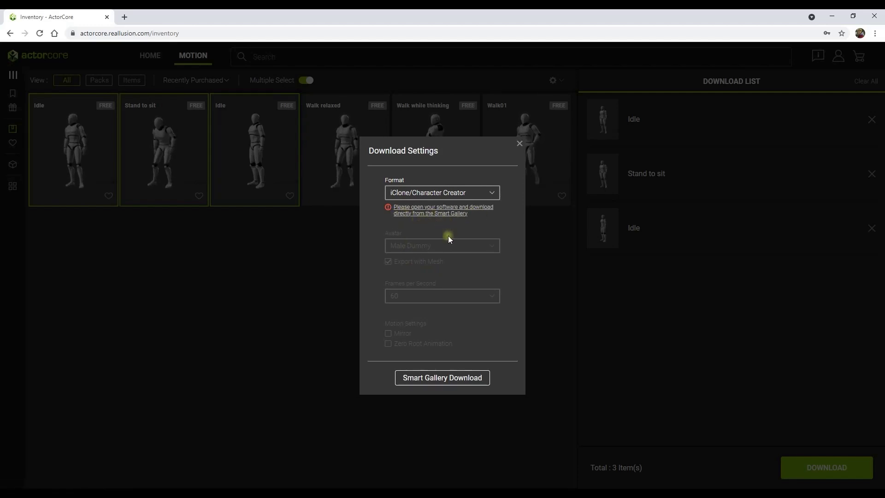
left_click(480, 383)
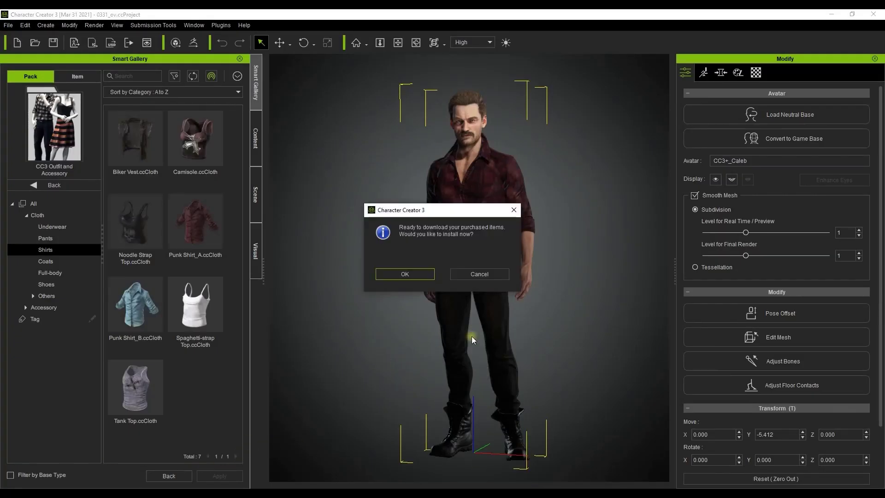
- Install the purchased motions and locate Male idle.rlMotion in the 1.Idle folder
left_click(411, 274)
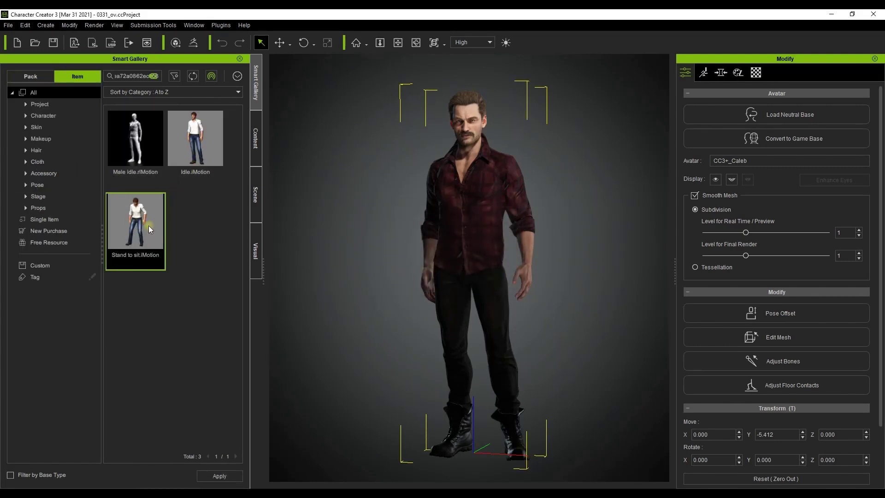
right_click(124, 160)
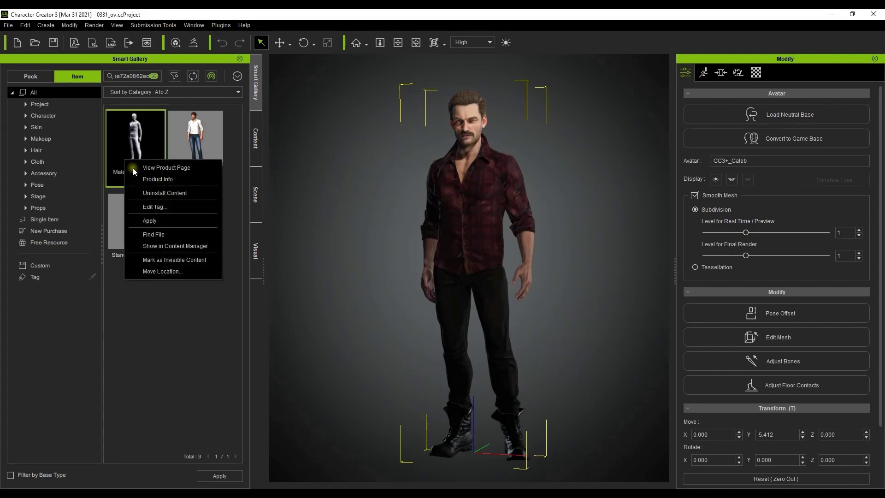
left_click(157, 232)
left_click_drag(158, 235, 656, 232)
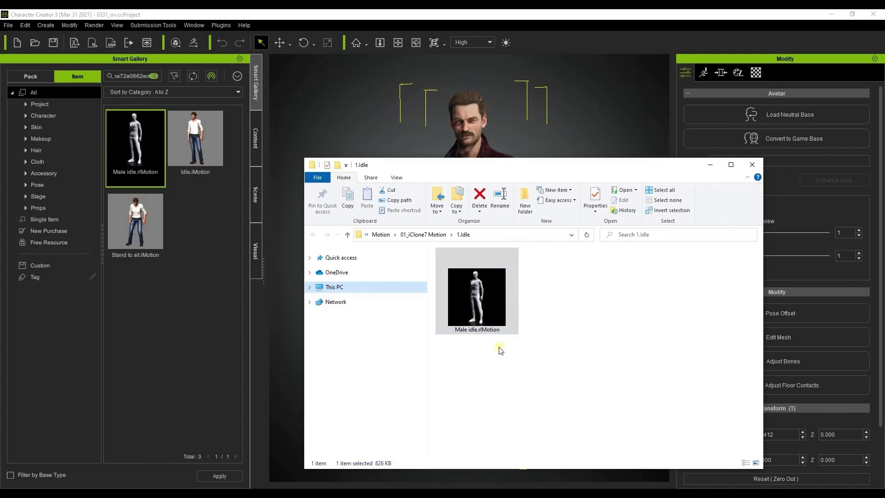
- Use Find File on the Idle motion in the Smart Gallery
right_click(206, 162)
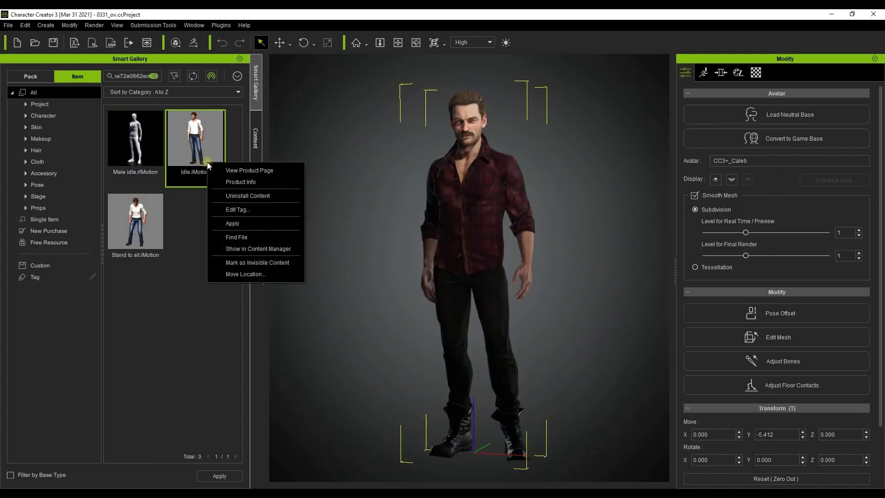
left_click(239, 234)
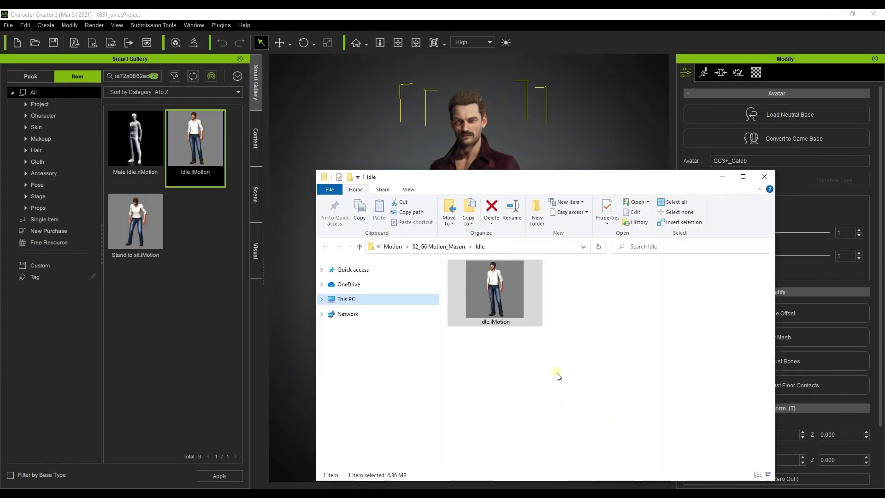